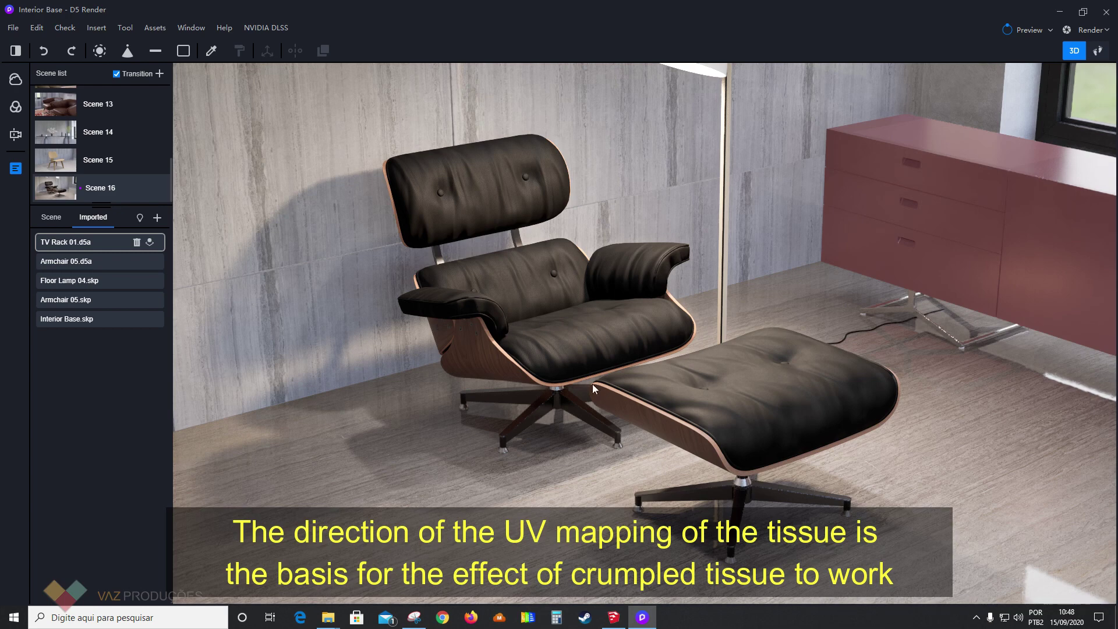
# Switch to SketchUp and replace the armchair upholstery's texture image with tex_uvgrid_04.png from the Tiago Blocks UVGRID texture folder.
pyautogui.click(614, 618)
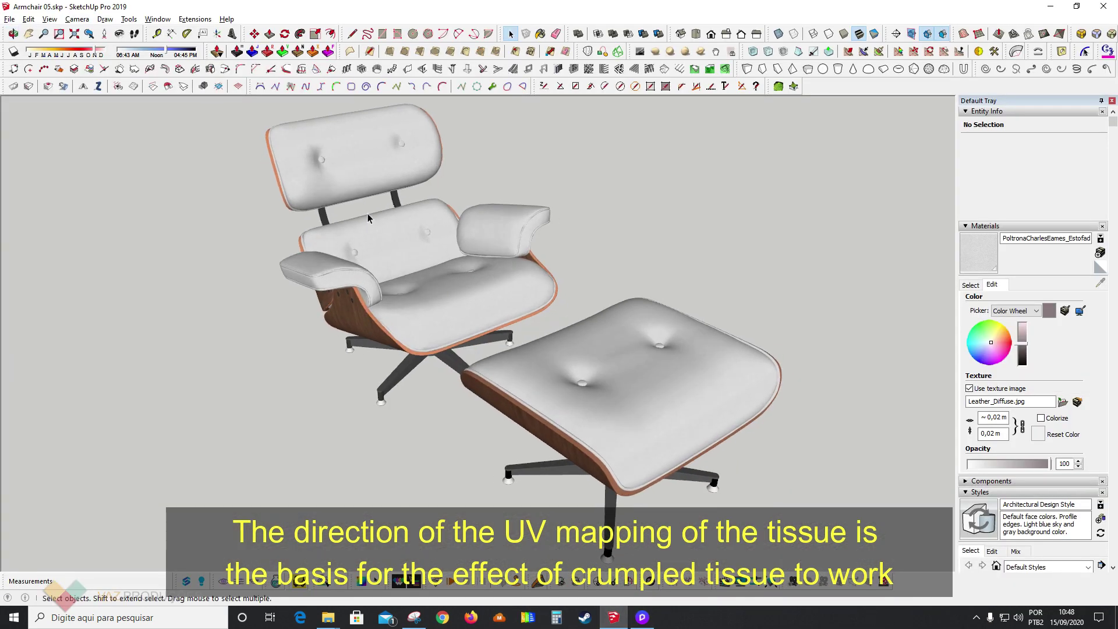
pyautogui.scroll(3, 431, 249)
pyautogui.click(1063, 402)
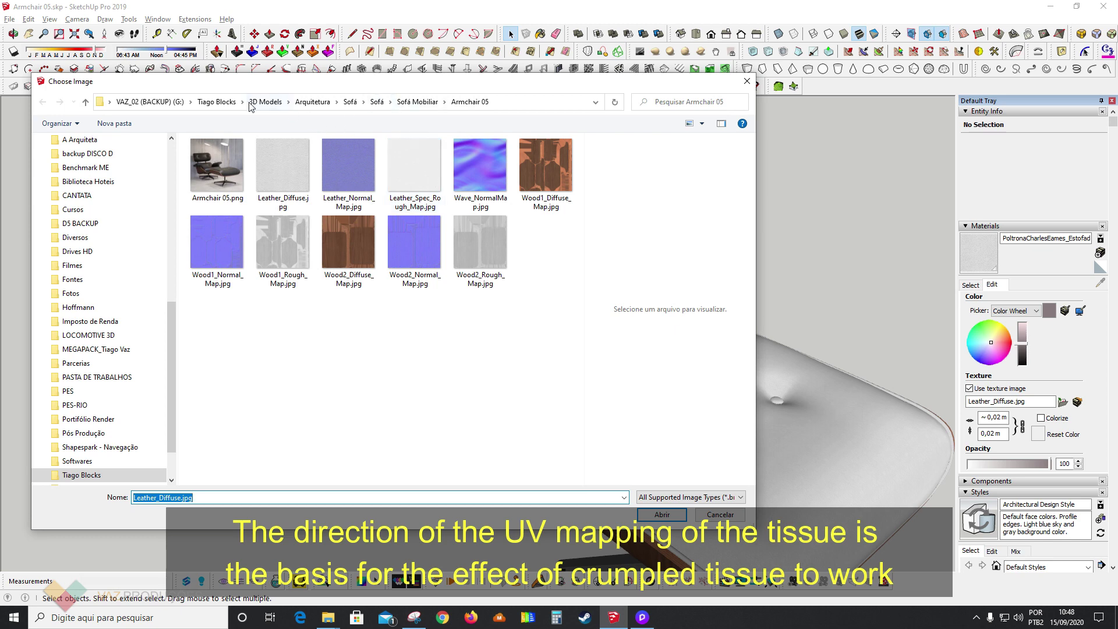
pyautogui.click(265, 102)
pyautogui.click(219, 102)
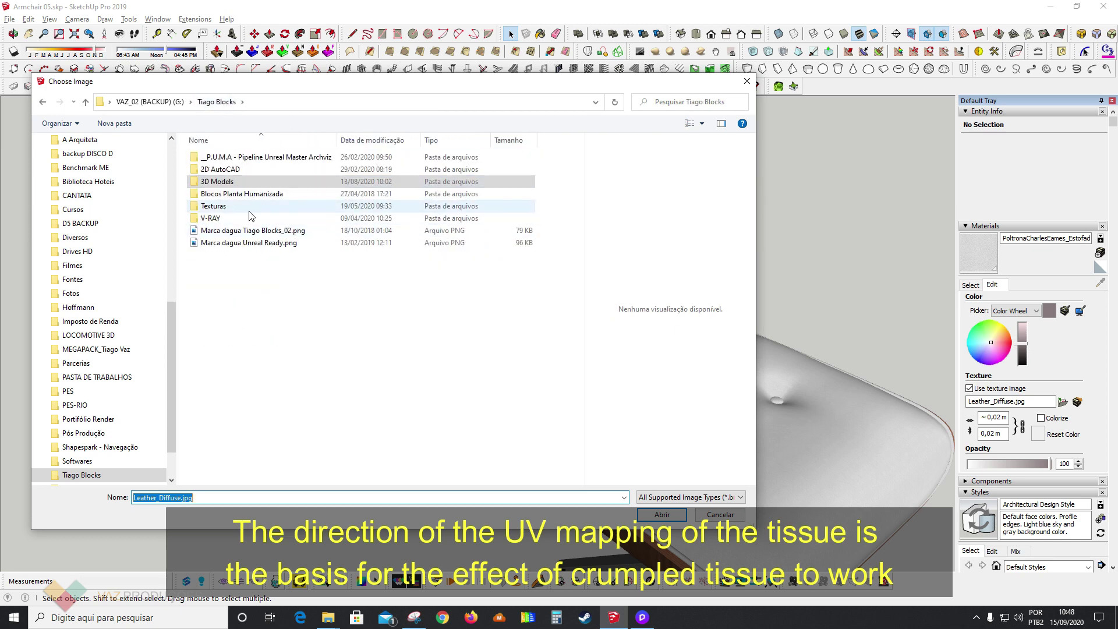
pyautogui.doubleClick(249, 207)
pyautogui.scroll(-11, 244, 419)
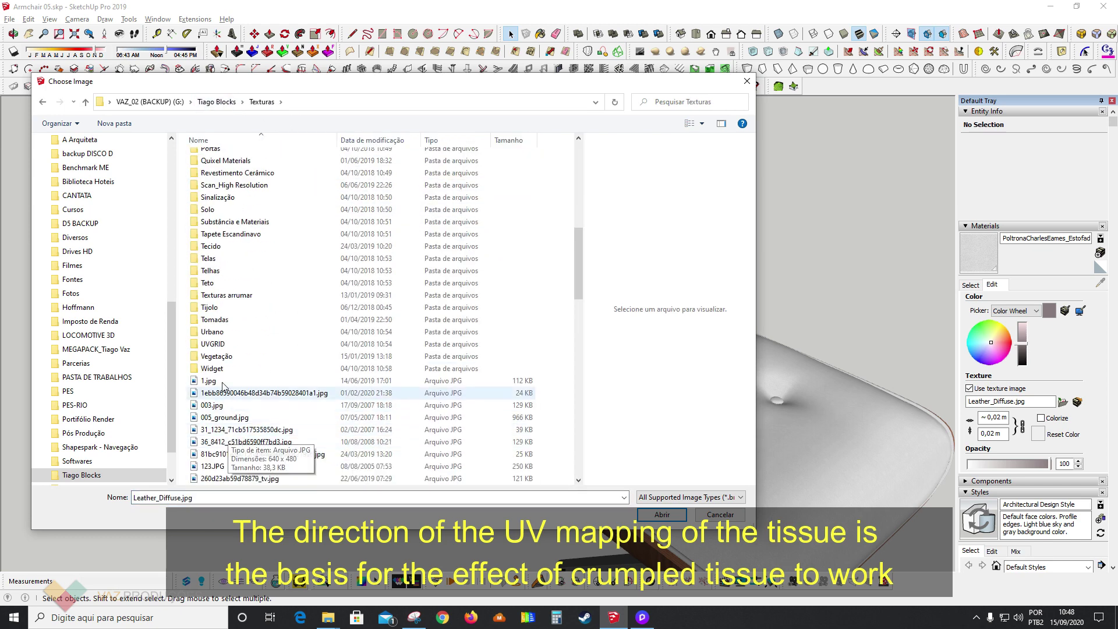
pyautogui.doubleClick(227, 347)
pyautogui.click(411, 188)
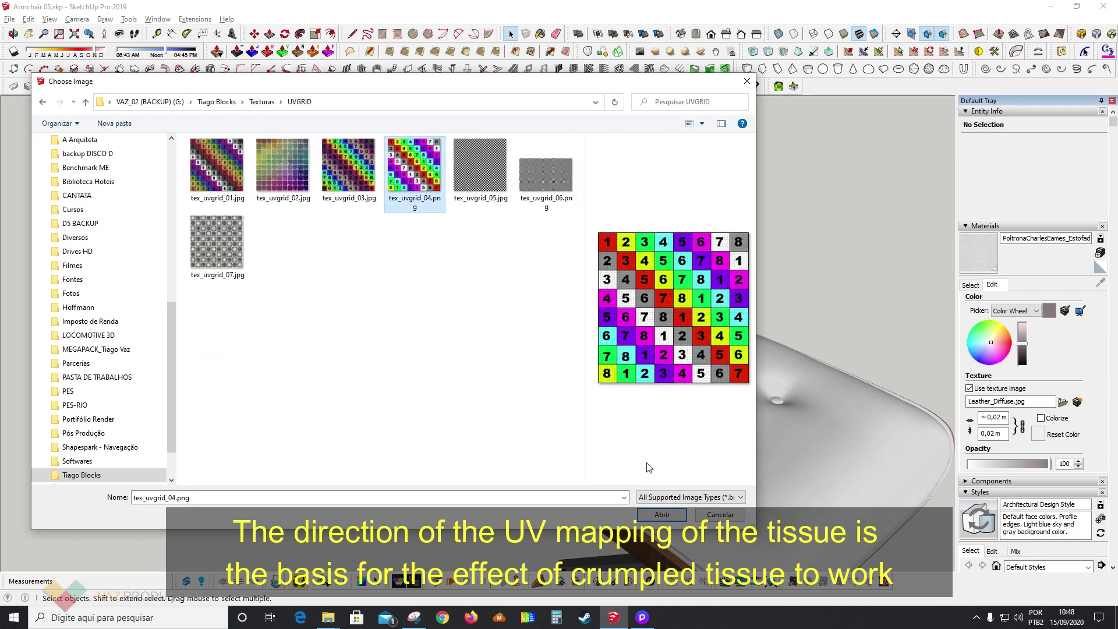
pyautogui.click(662, 515)
# Examine the UV grid direction on the armchair cushions, and compare it with the black leather armchair's folds in D5 Render.
pyautogui.scroll(3, 379, 229)
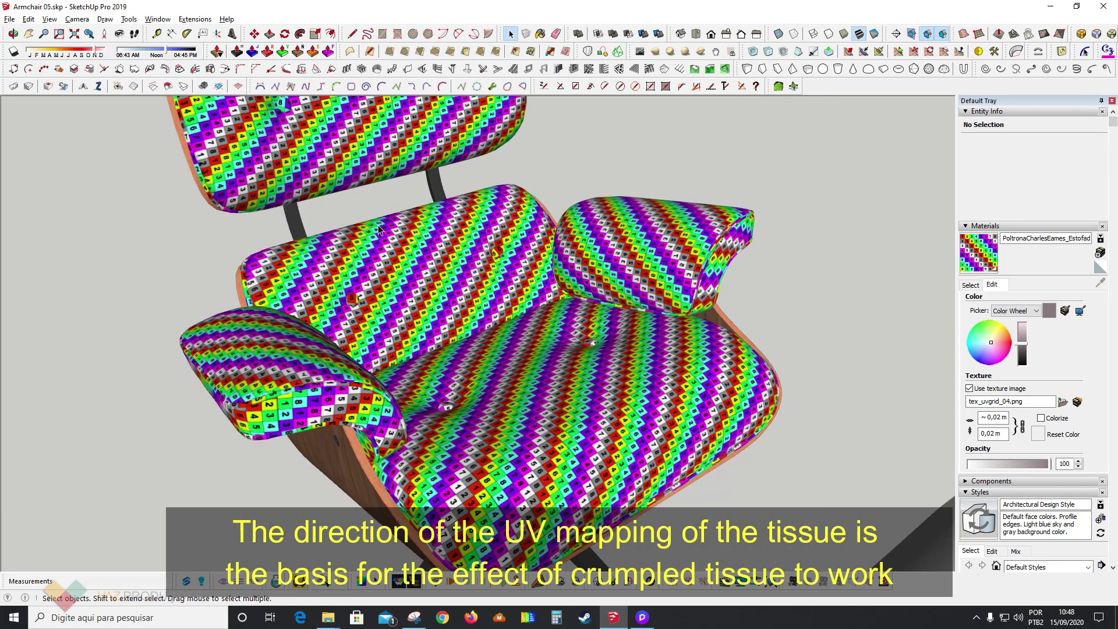
pyautogui.moveTo(378, 229); pyautogui.dragTo(523, 418, button='middle')
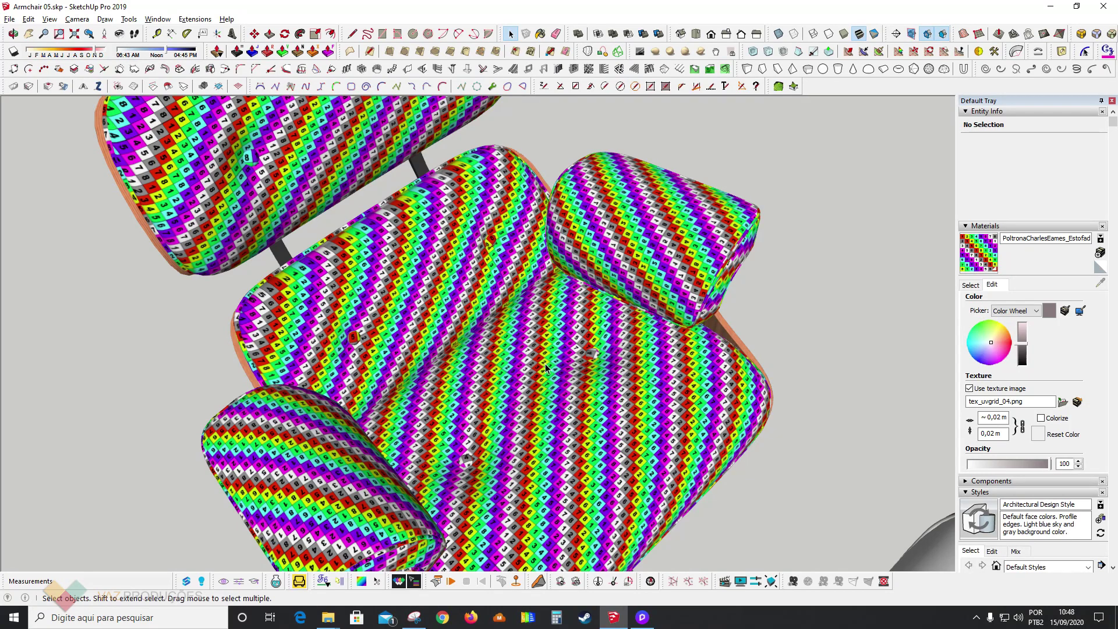
pyautogui.moveTo(548, 367); pyautogui.dragTo(558, 358, button='middle')
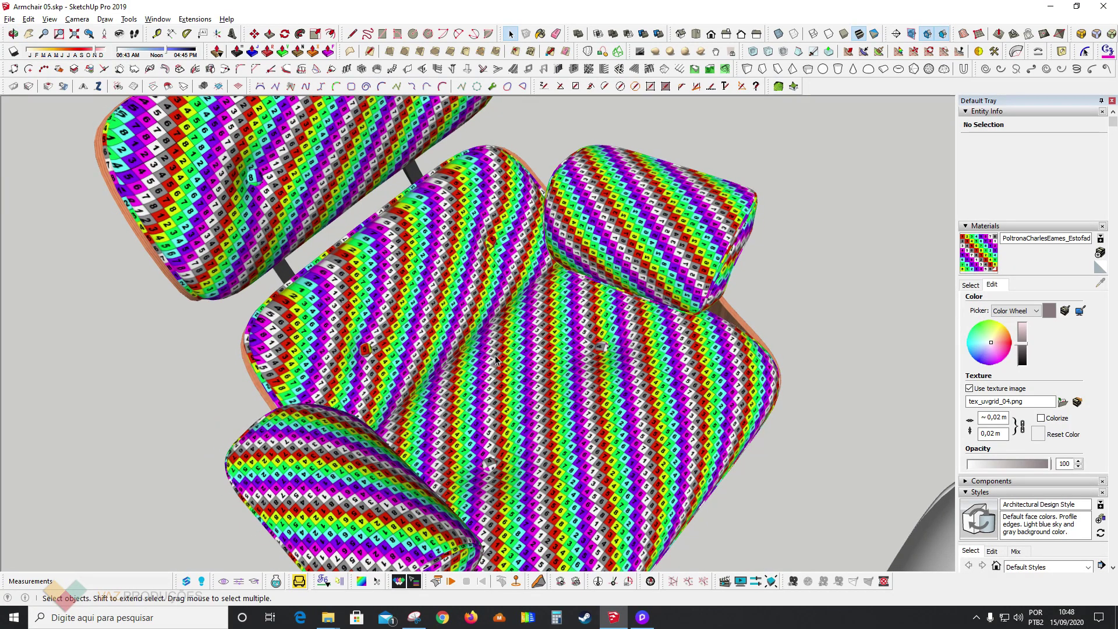
pyautogui.moveTo(445, 297); pyautogui.dragTo(541, 466, button='middle')
pyautogui.click(643, 617)
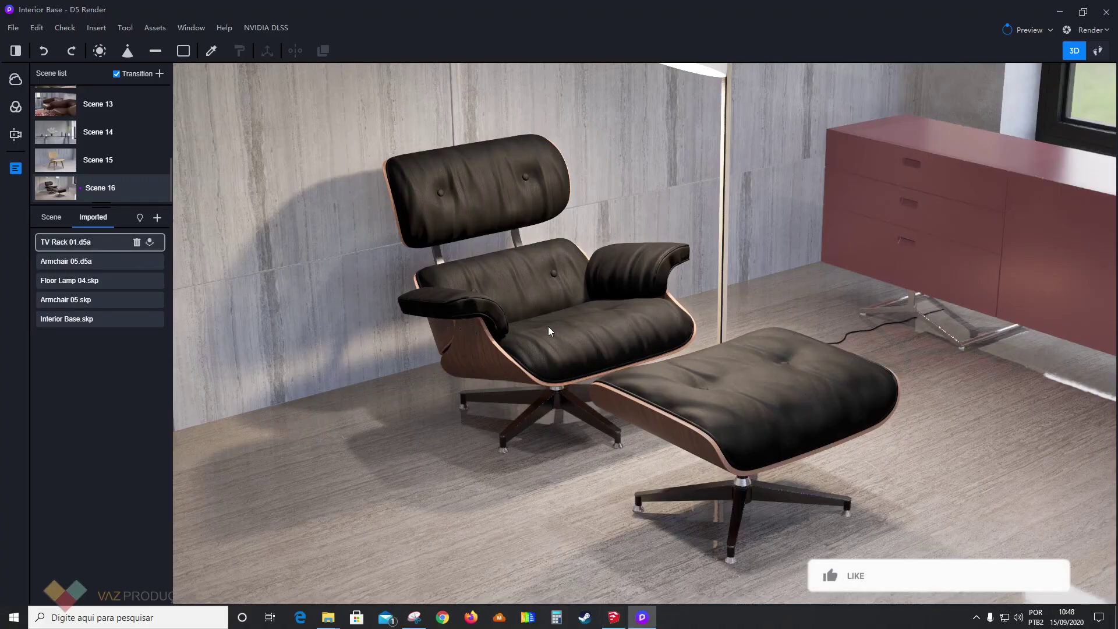
pyautogui.moveTo(557, 318); pyautogui.dragTo(621, 442, button='right')
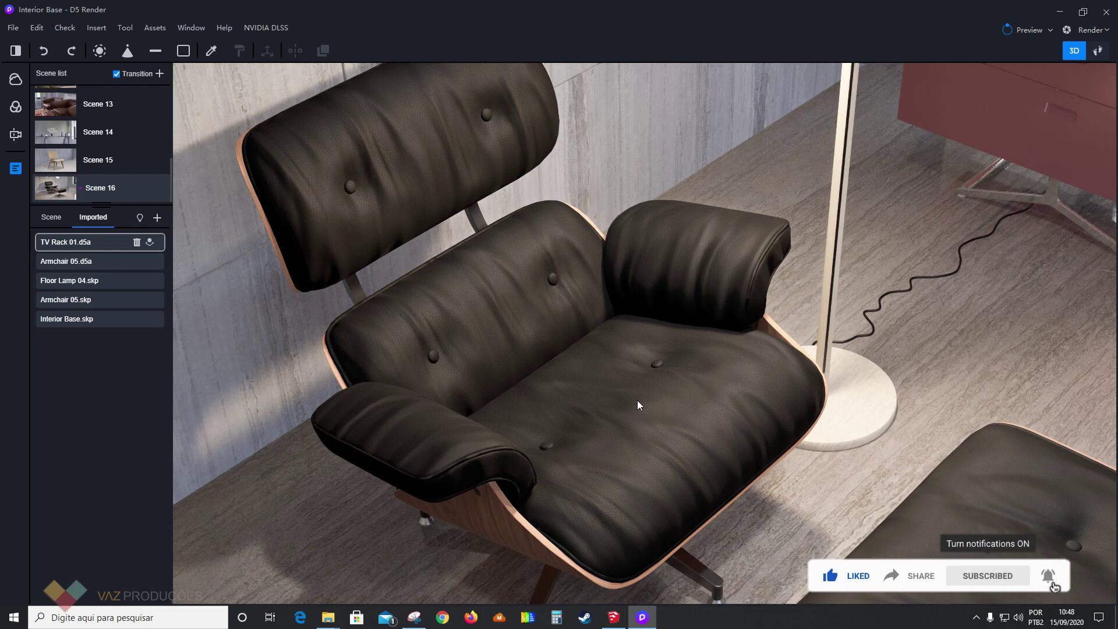
# Return to SketchUp and undo the UV grid texture replacement on the armchair upholstery.
pyautogui.hotkey('alt', 'Tab')
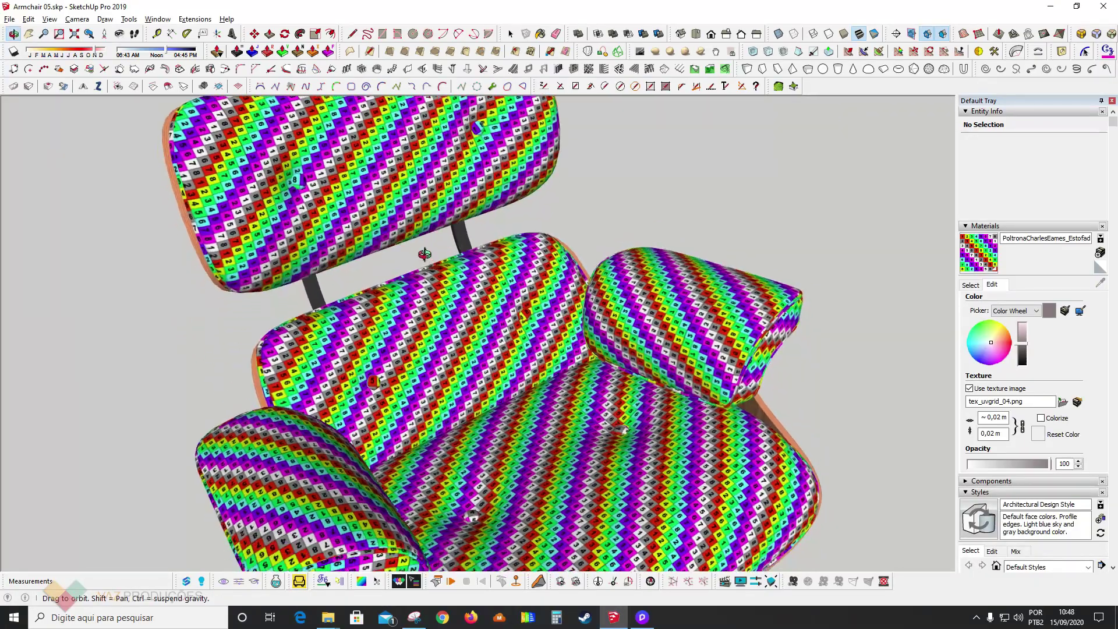
pyautogui.moveTo(425, 254); pyautogui.dragTo(429, 278, button='middle')
pyautogui.scroll(-4, 430, 279)
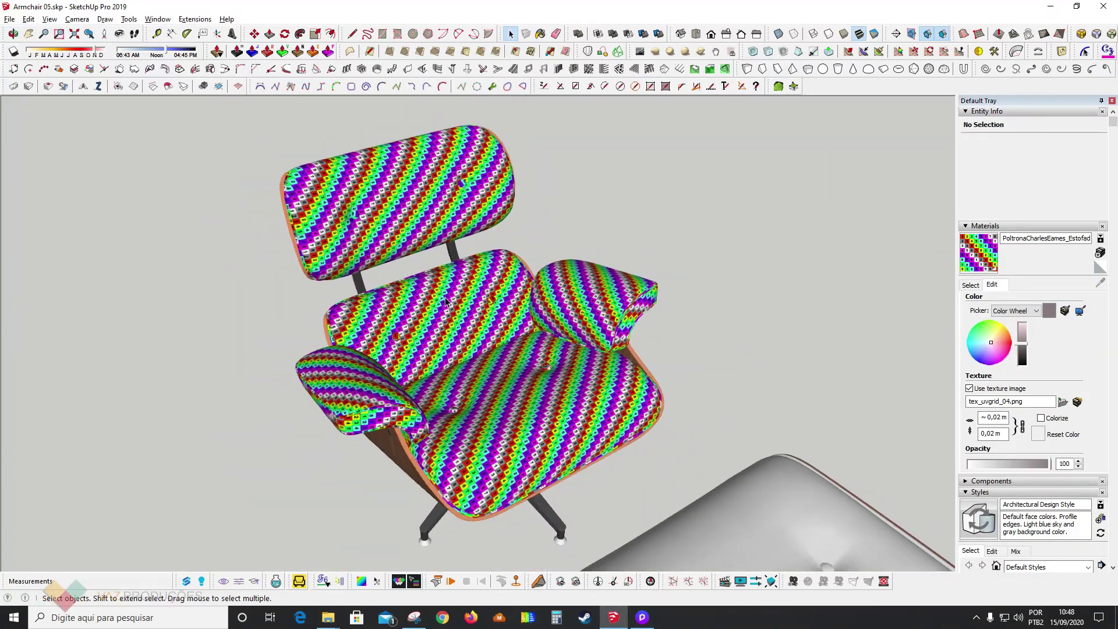
pyautogui.hotkey('ctrl', 'z')
pyautogui.moveTo(495, 342); pyautogui.dragTo(529, 350, button='middle')
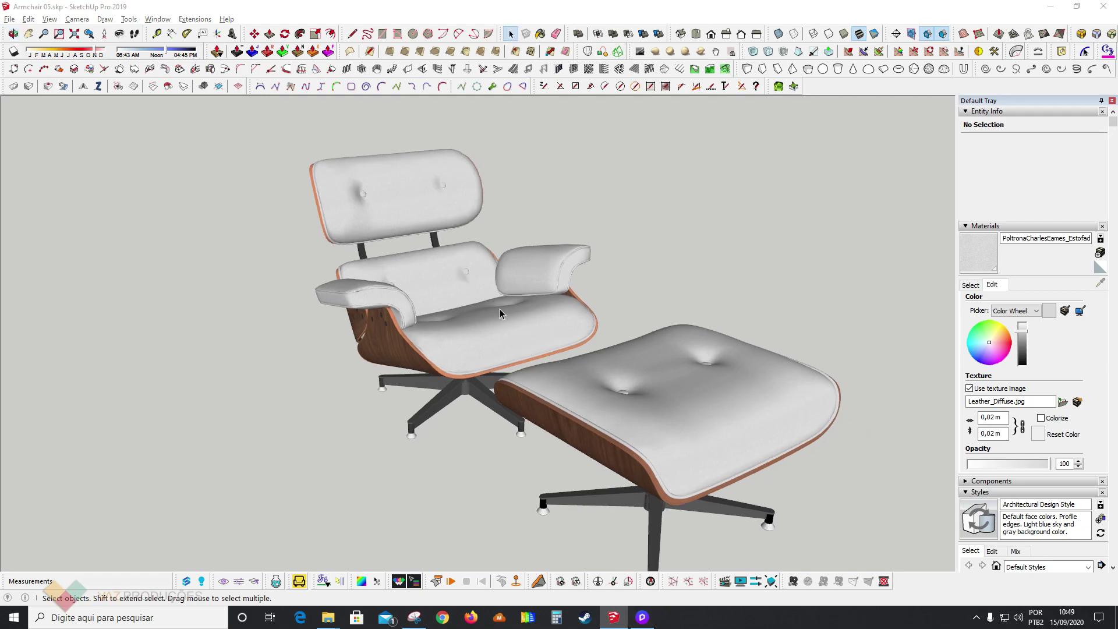
# Switch to D5 Render, rotate the imported Armchair 05.skp to -90° around Y and move it to about X 989, Y 1332.
pyautogui.click(644, 621)
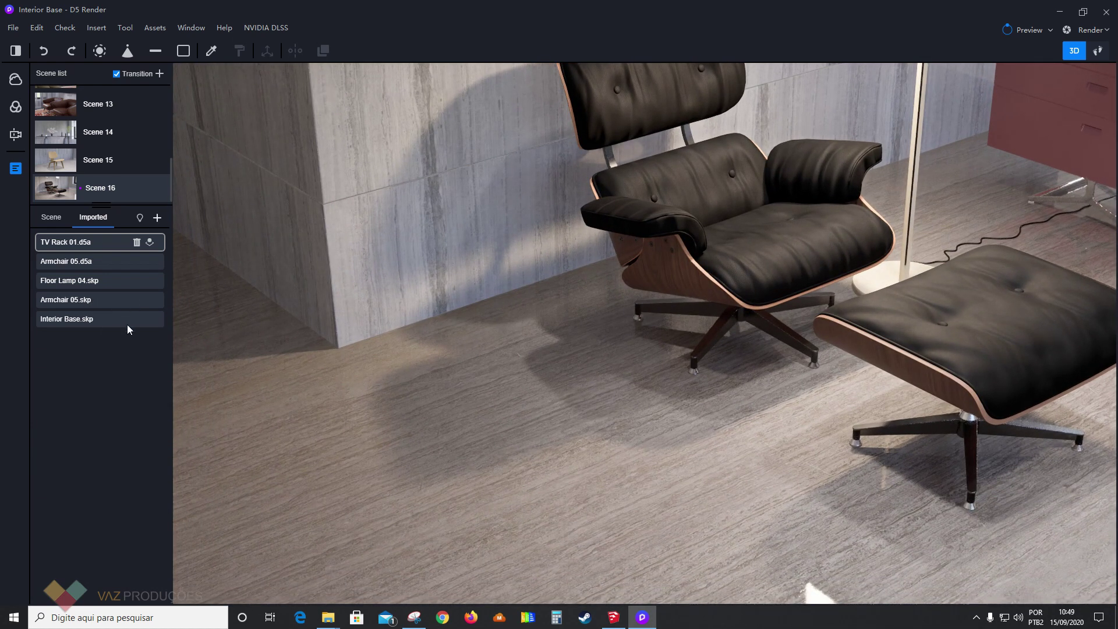
pyautogui.click(147, 295)
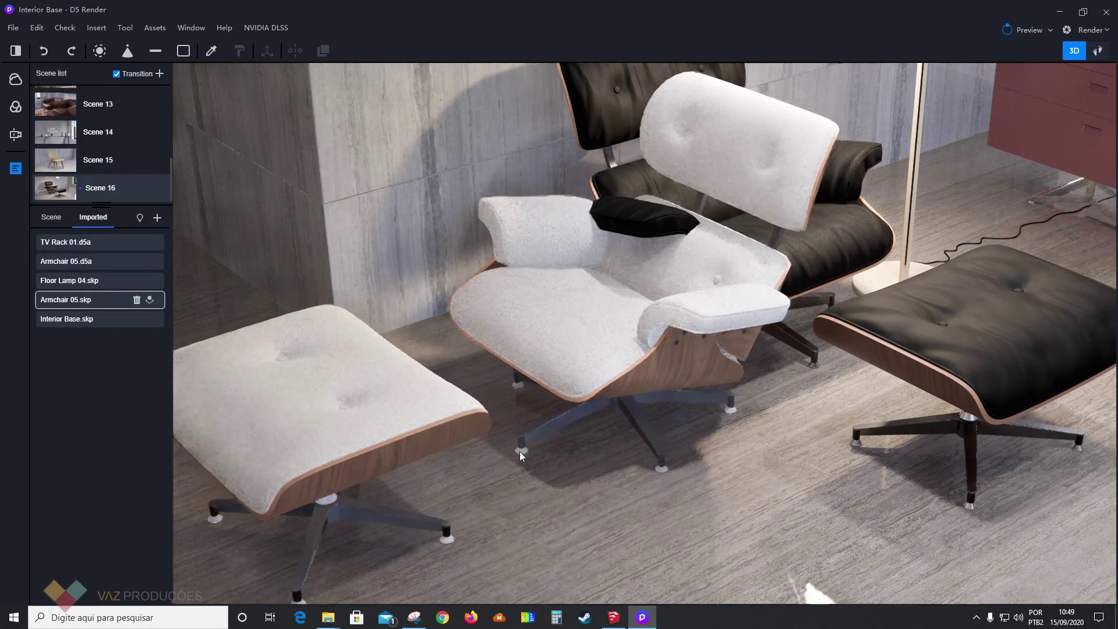
pyautogui.click(520, 457)
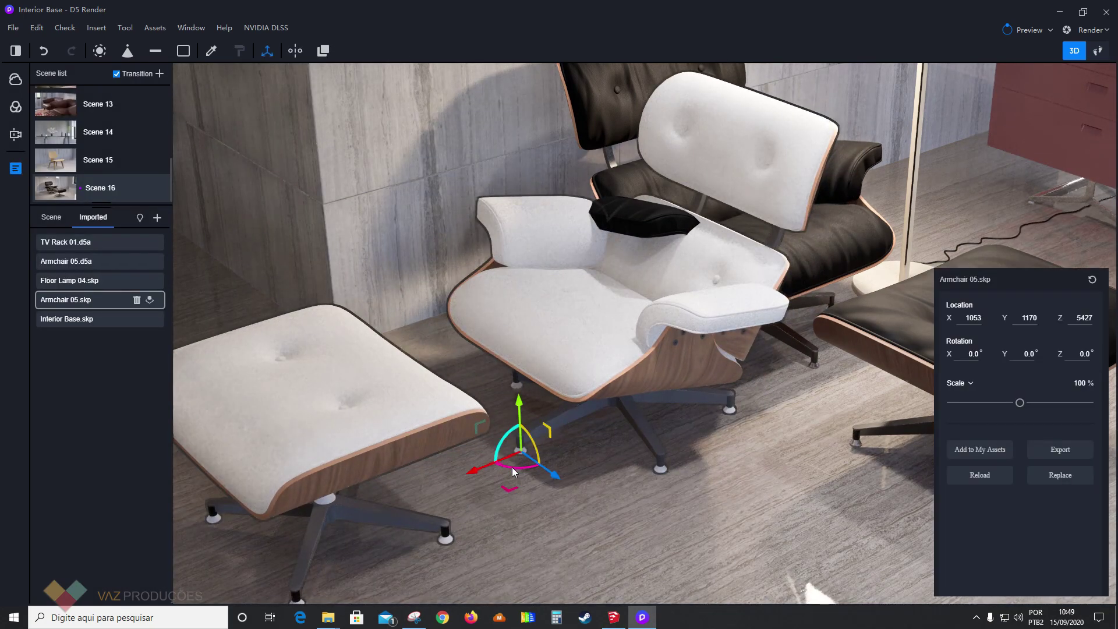
pyautogui.moveTo(512, 467); pyautogui.dragTo(646, 467)
pyautogui.moveTo(535, 484)
pyautogui.mouseDown()
pyautogui.moveTo(565, 510)
pyautogui.moveTo(542, 499)
pyautogui.mouseUp()
# Pick the white upholstery material from the armchair's headrest and set its material template to Cloth.
pyautogui.scroll(10, 289, 315)
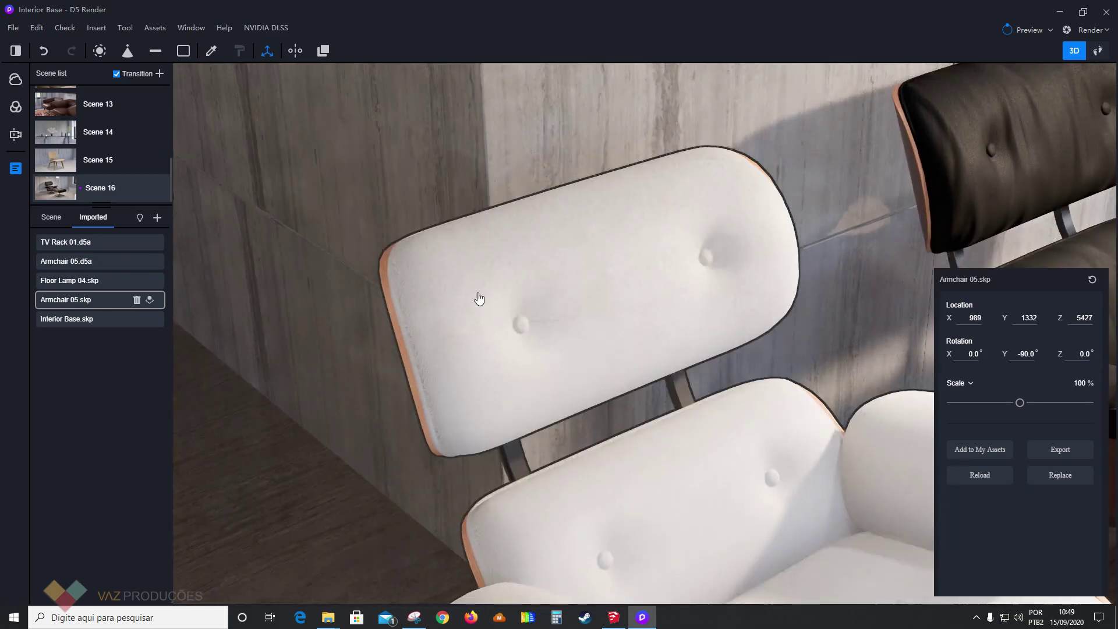
pyautogui.moveTo(478, 299); pyautogui.dragTo(435, 294, button='middle')
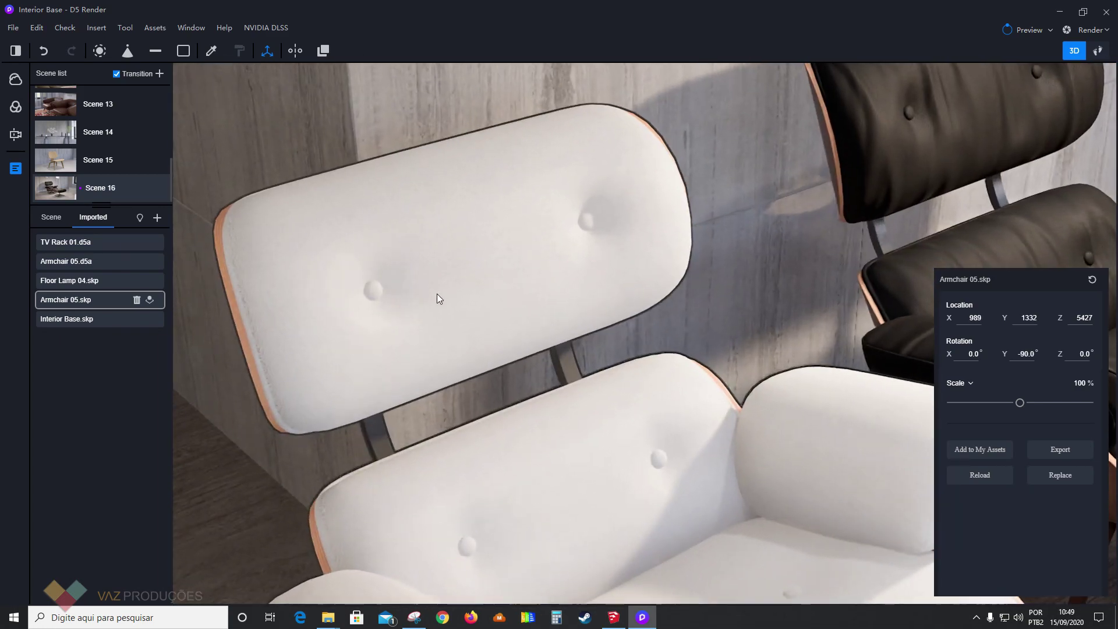
pyautogui.click(211, 51)
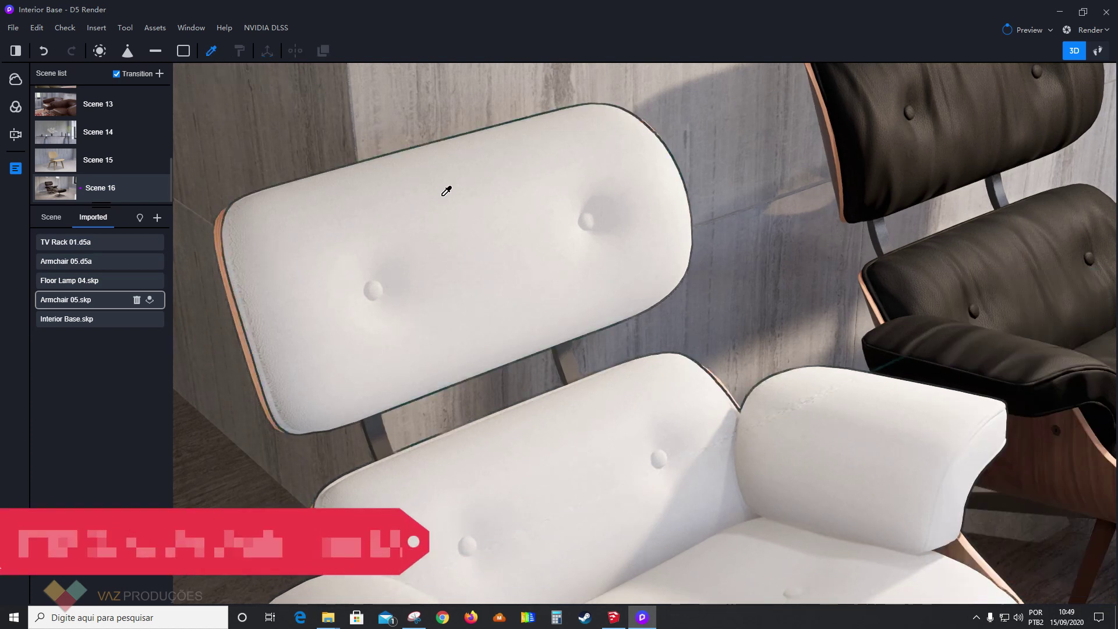
pyautogui.click(499, 220)
pyautogui.click(965, 333)
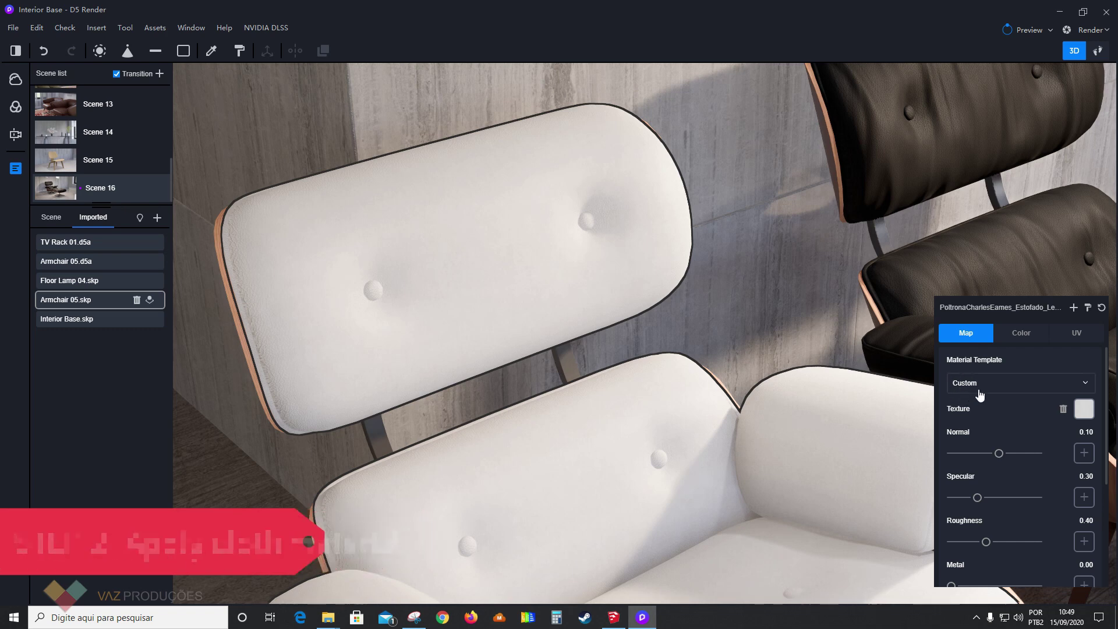
pyautogui.click(967, 383)
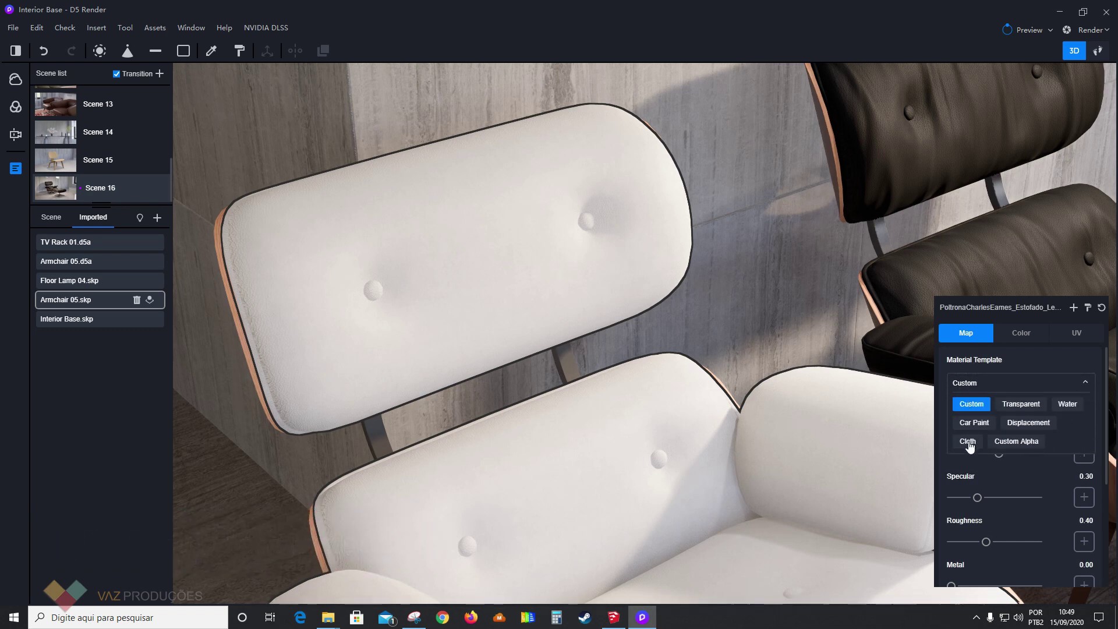
pyautogui.click(969, 441)
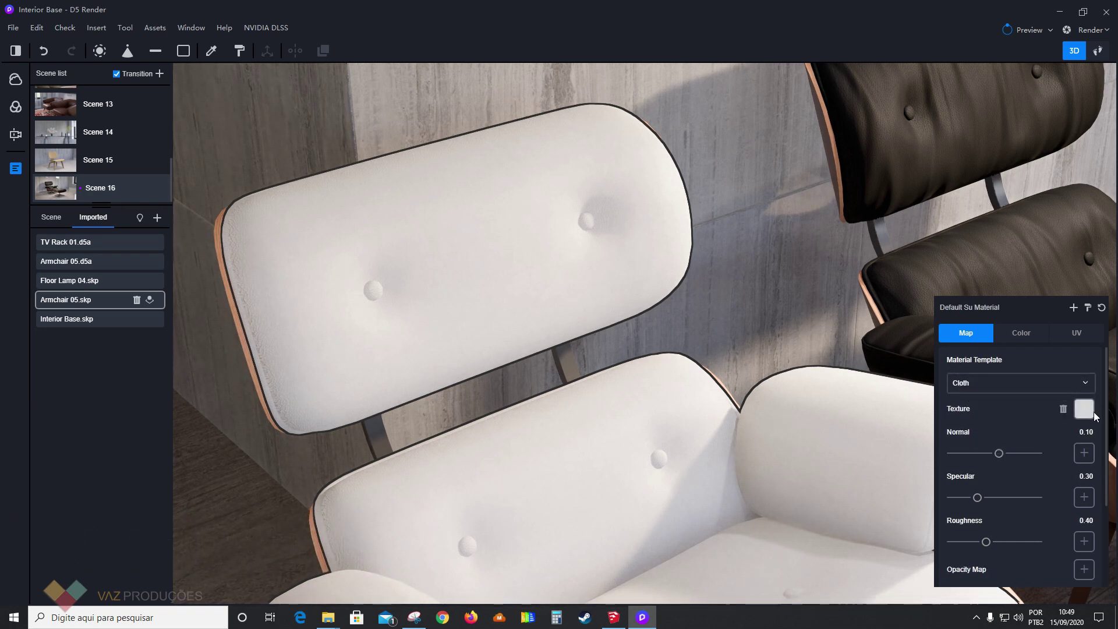
# Load Wave_NormalMap.jpg from the Armchair 05 model folder as the upholstery material's normal map.
pyautogui.click(1085, 453)
pyautogui.click(1000, 448)
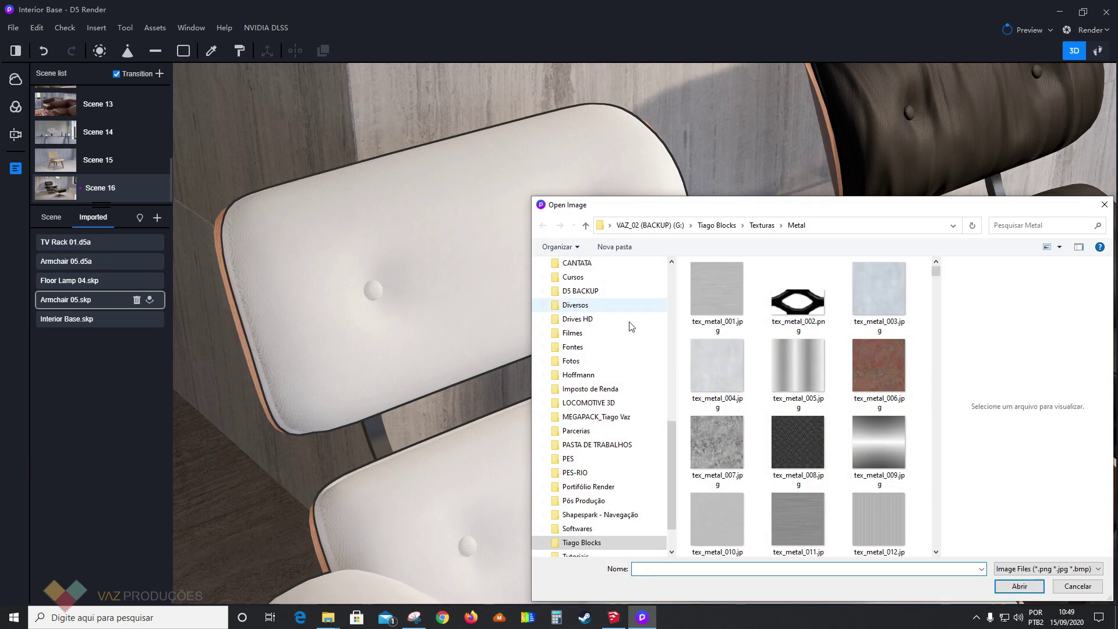
pyautogui.click(717, 226)
pyautogui.doubleClick(727, 303)
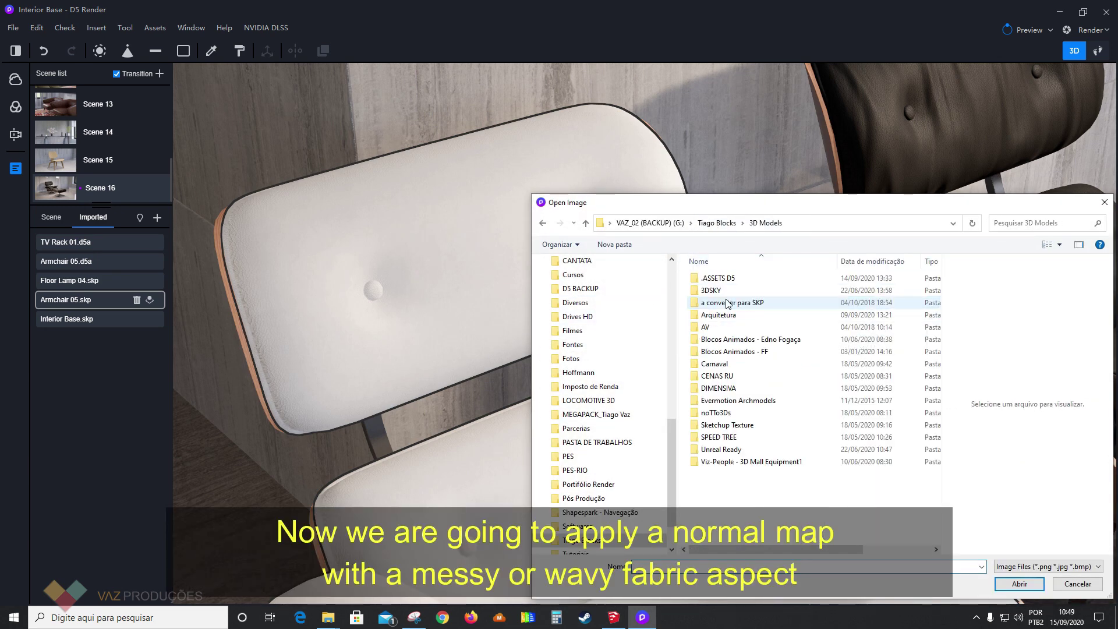
pyautogui.doubleClick(718, 315)
pyautogui.scroll(-5, 730, 507)
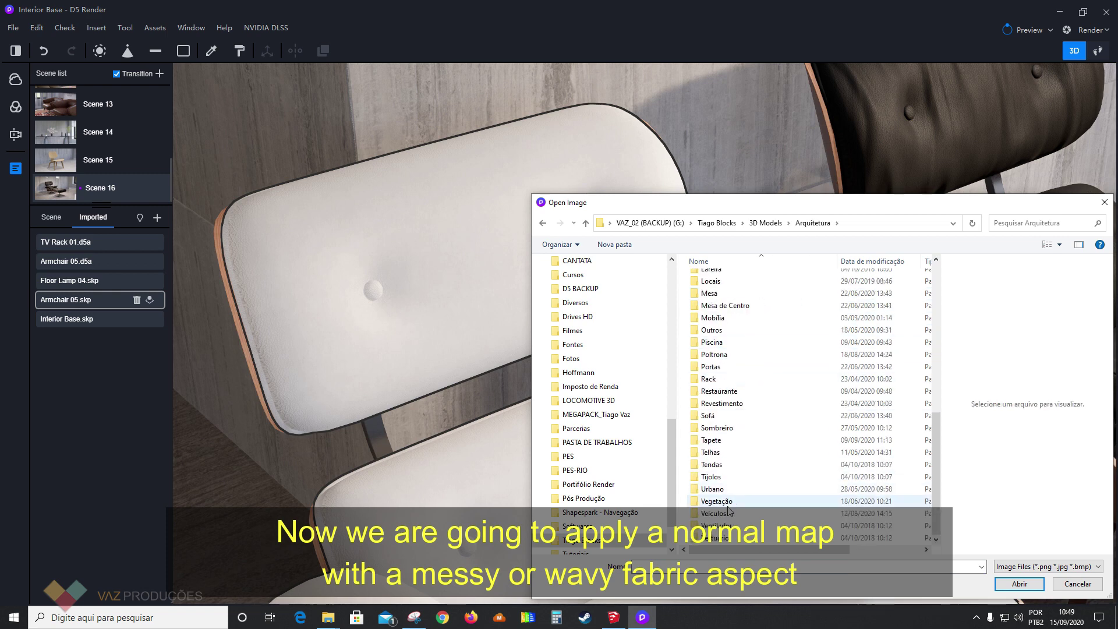
pyautogui.doubleClick(722, 415)
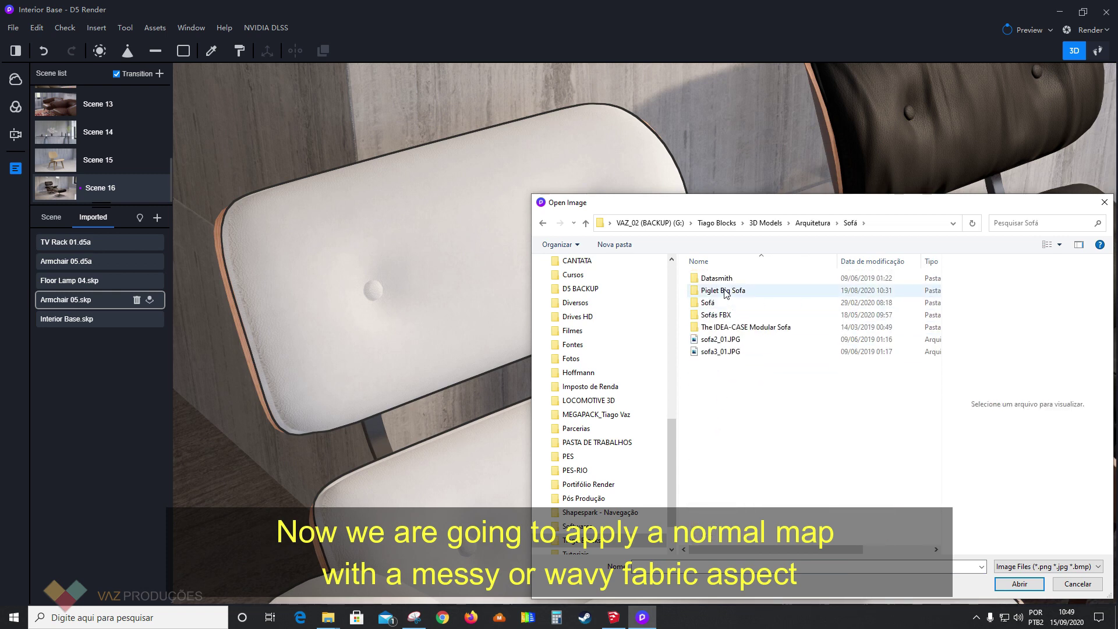
pyautogui.doubleClick(708, 302)
pyautogui.doubleClick(717, 278)
pyautogui.doubleClick(717, 288)
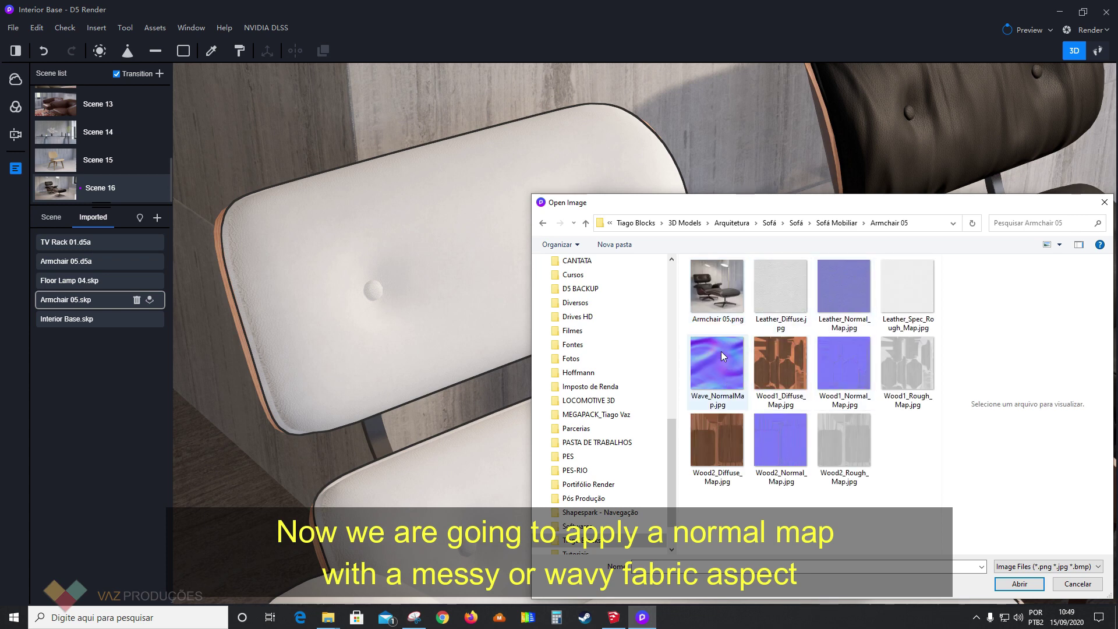
pyautogui.click(718, 355)
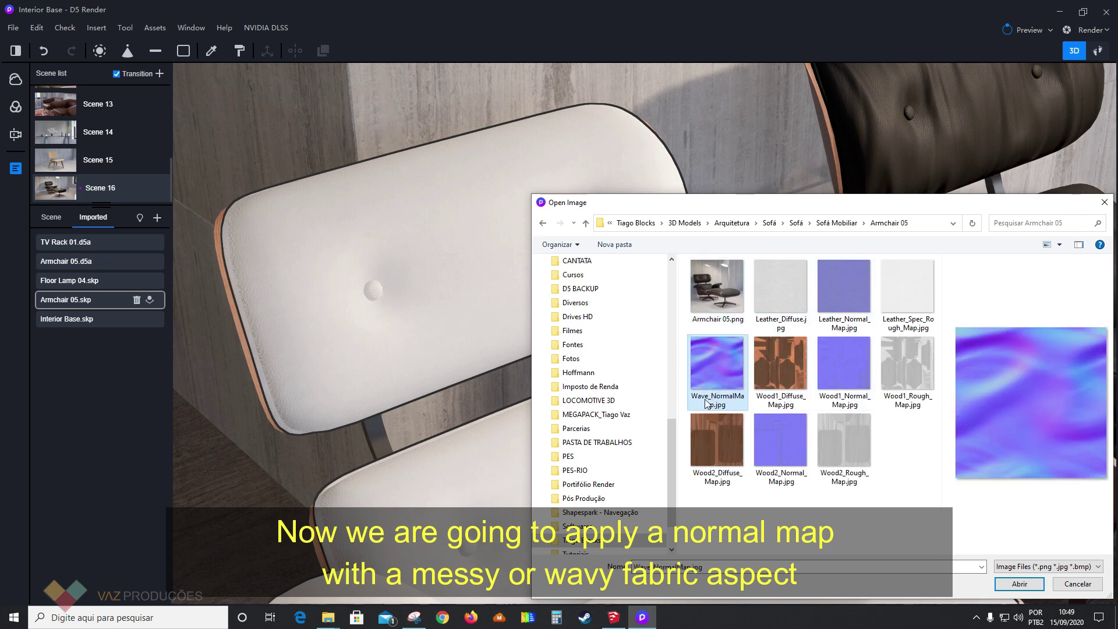
pyautogui.click(1019, 583)
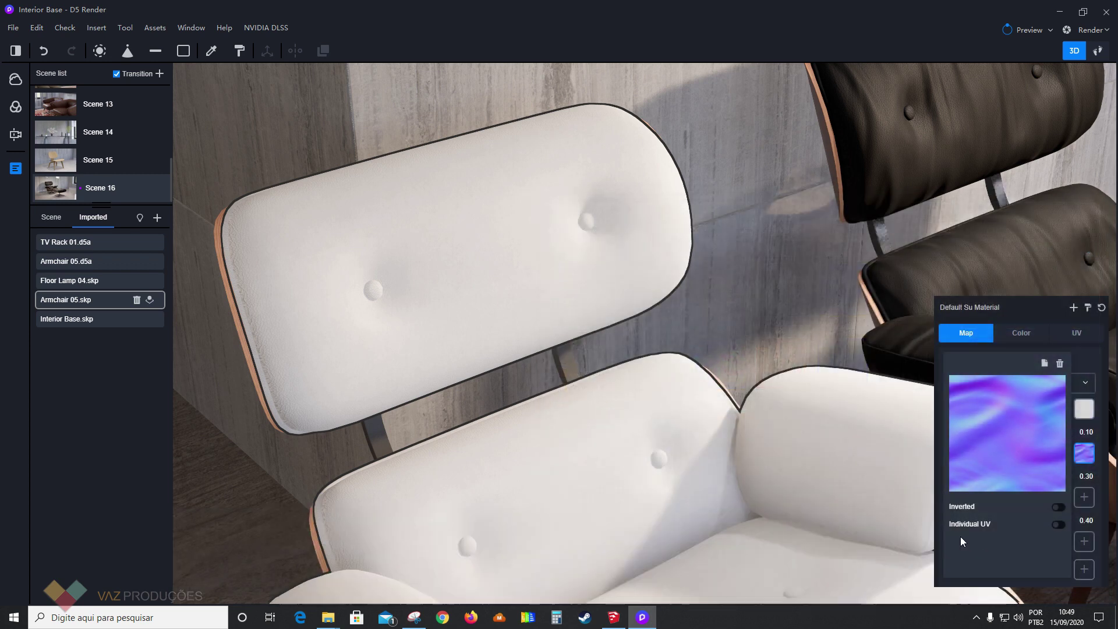
# Set the upholstery material's normal strength to 0.60.
pyautogui.moveTo(637, 481)
pyautogui.mouseDown(button='right')
pyautogui.moveTo(623, 428)
pyautogui.moveTo(645, 488)
pyautogui.mouseUp(button='right')
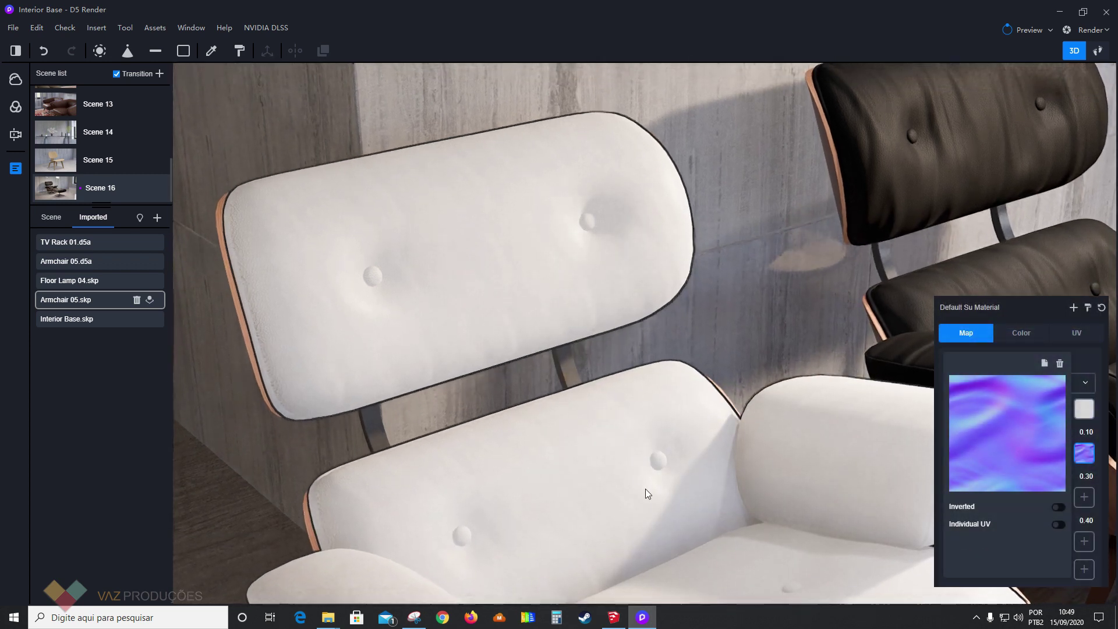
pyautogui.moveTo(633, 483); pyautogui.dragTo(608, 434, button='middle')
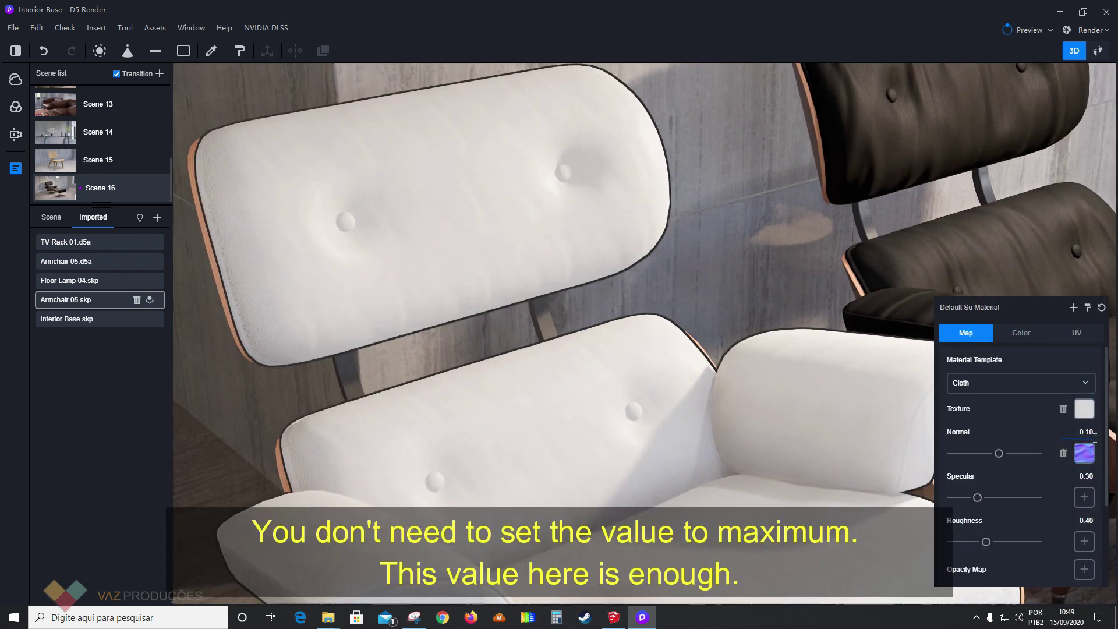
pyautogui.press('Return')
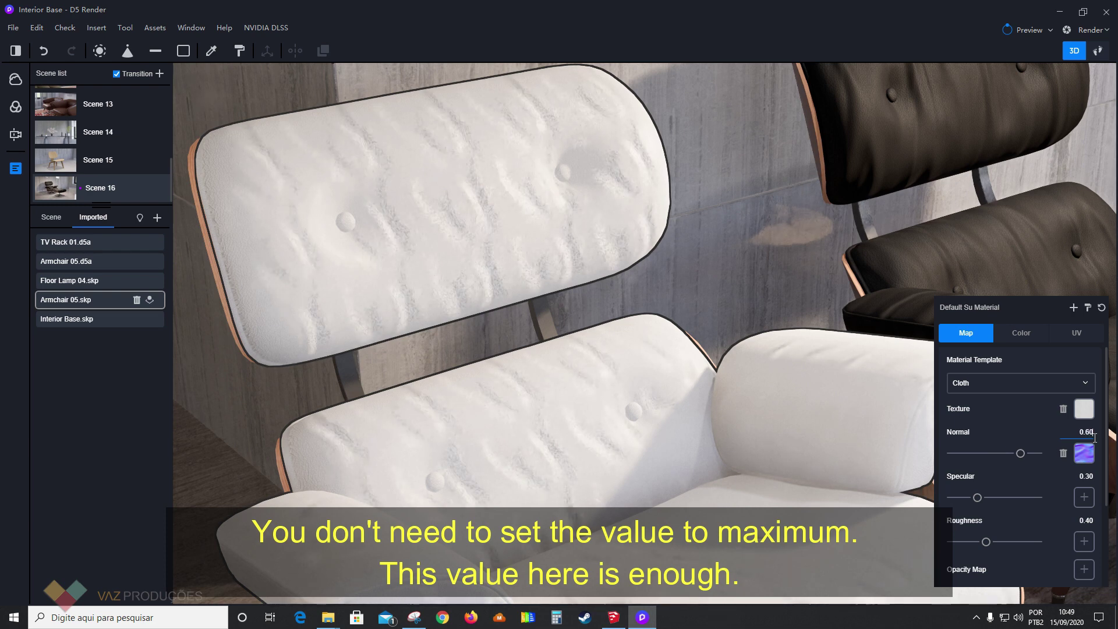
# Set the upholstery material's specular value to 0.18.
pyautogui.moveTo(550, 365)
pyautogui.mouseDown(button='right')
pyautogui.moveTo(548, 438)
pyautogui.moveTo(485, 424)
pyautogui.moveTo(476, 409)
pyautogui.moveTo(532, 402)
pyautogui.moveTo(520, 376)
pyautogui.moveTo(568, 413)
pyautogui.mouseUp(button='right')
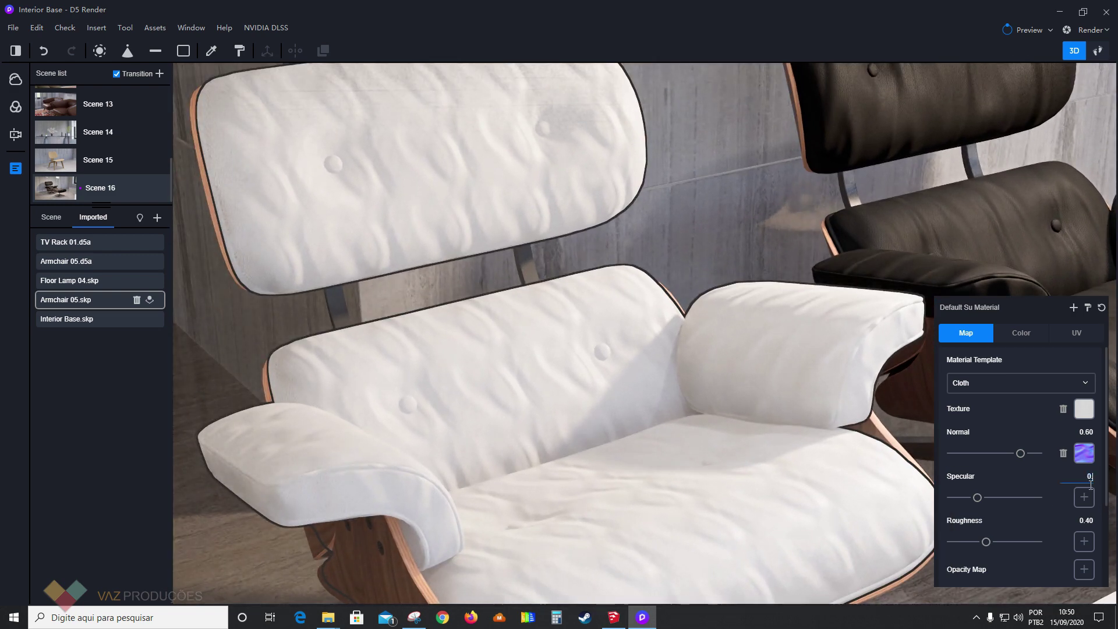
pyautogui.write('.18')
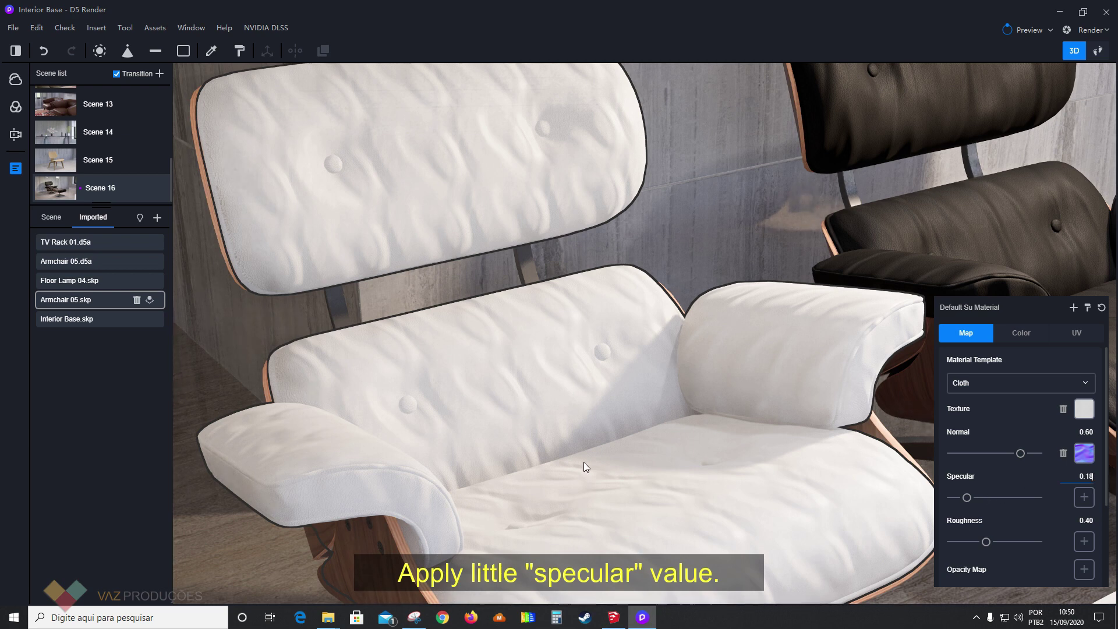
pyautogui.moveTo(584, 462); pyautogui.dragTo(574, 458, button='right')
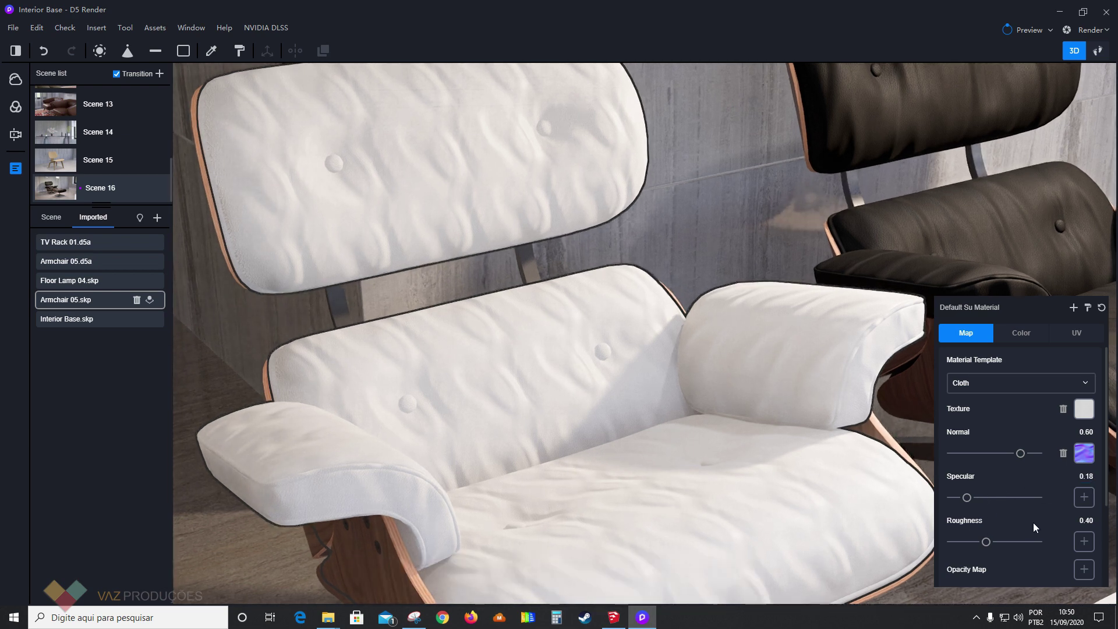
# Set the upholstery material's roughness to 0.80 and load Leather_Spec_Rough_Map.jpg as its roughness map.
pyautogui.scroll(-1, 1083, 531)
pyautogui.click(1093, 490)
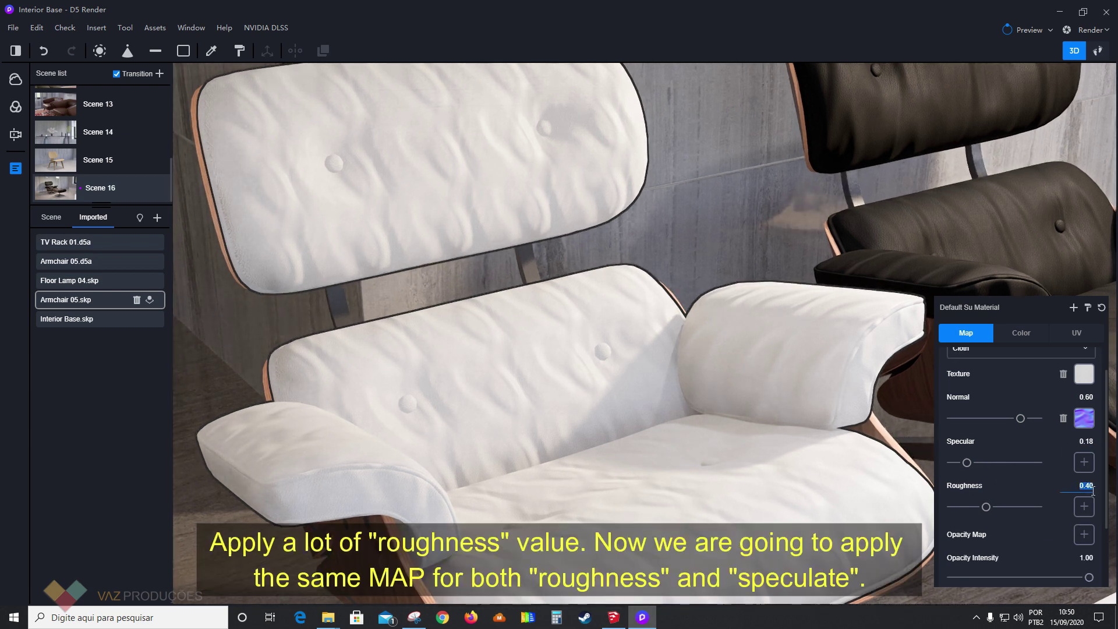
pyautogui.click(1085, 506)
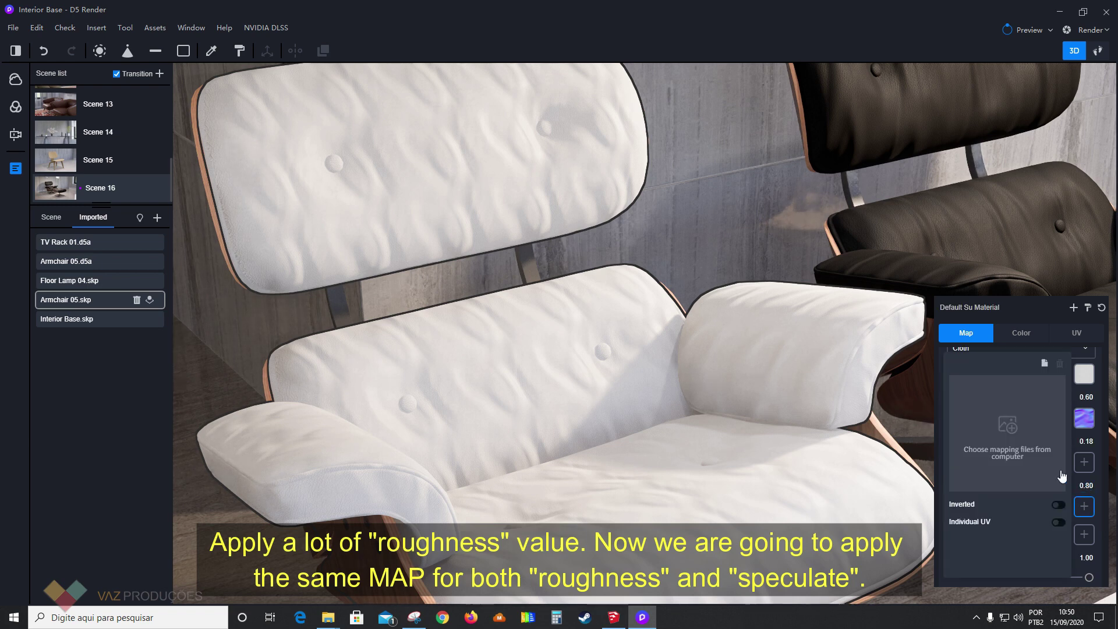
pyautogui.click(1019, 442)
pyautogui.click(900, 312)
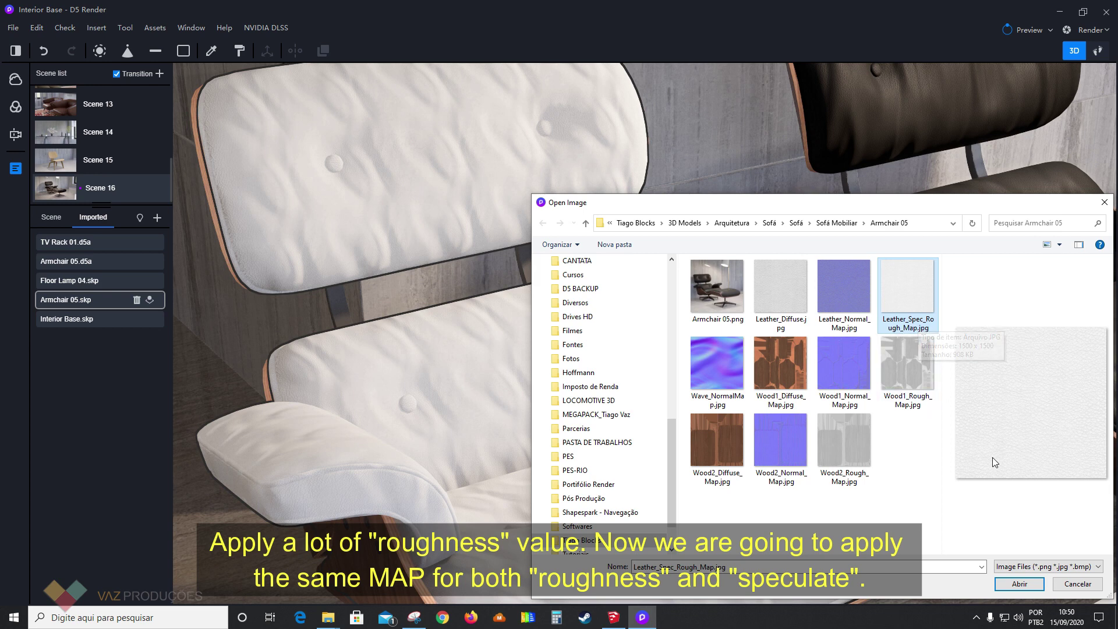
pyautogui.click(1009, 586)
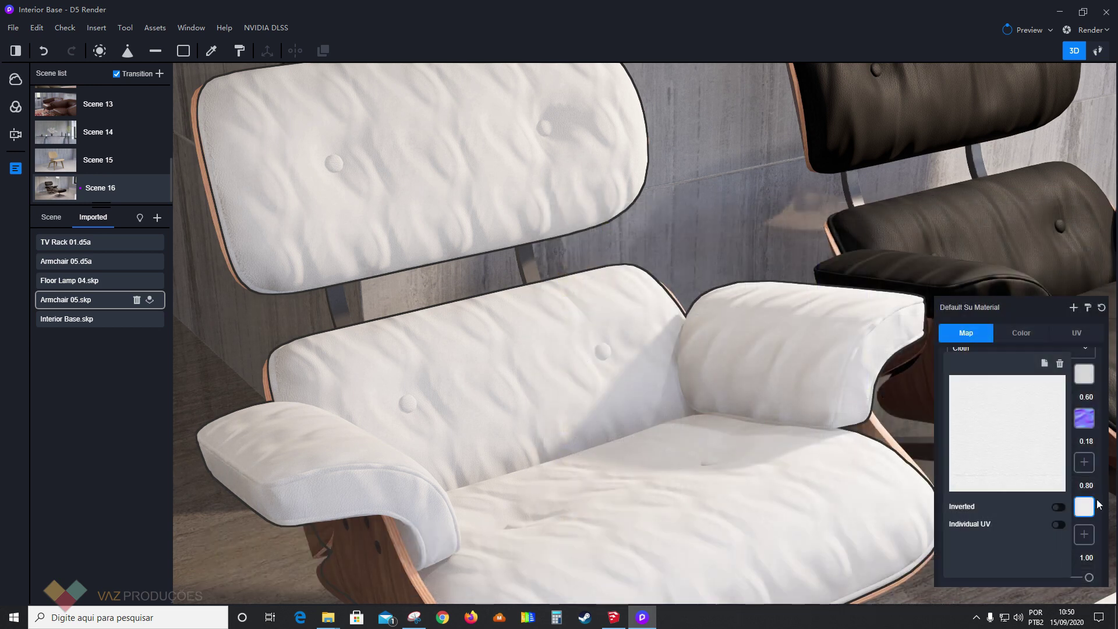
# Load Leather_Spec_Rough_Map.jpg as the upholstery material's specular map.
pyautogui.click(1086, 465)
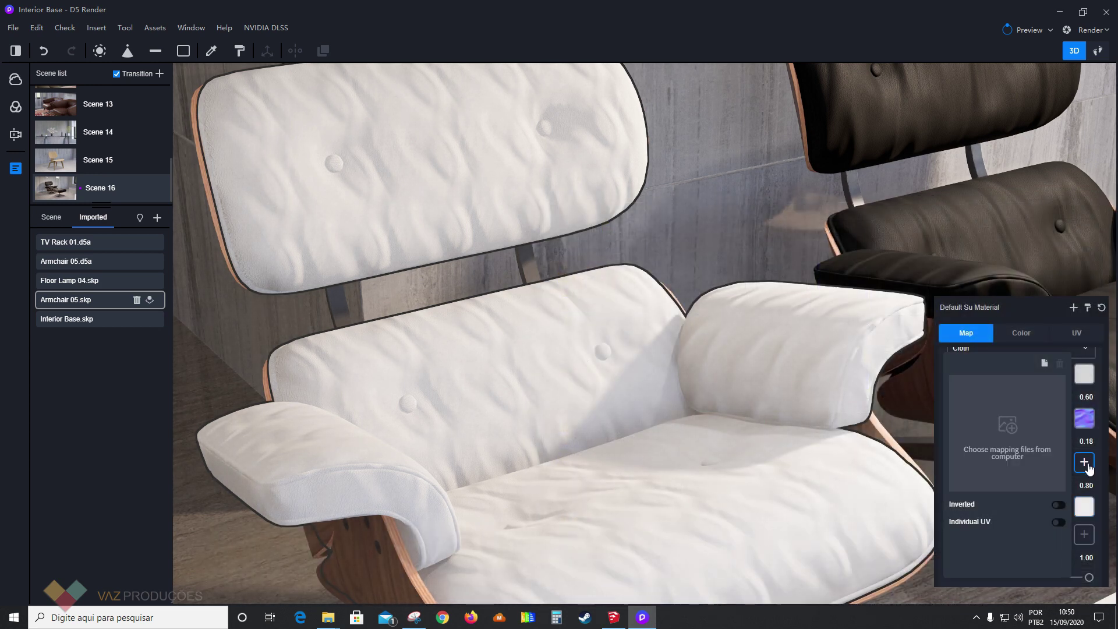
pyautogui.click(1012, 439)
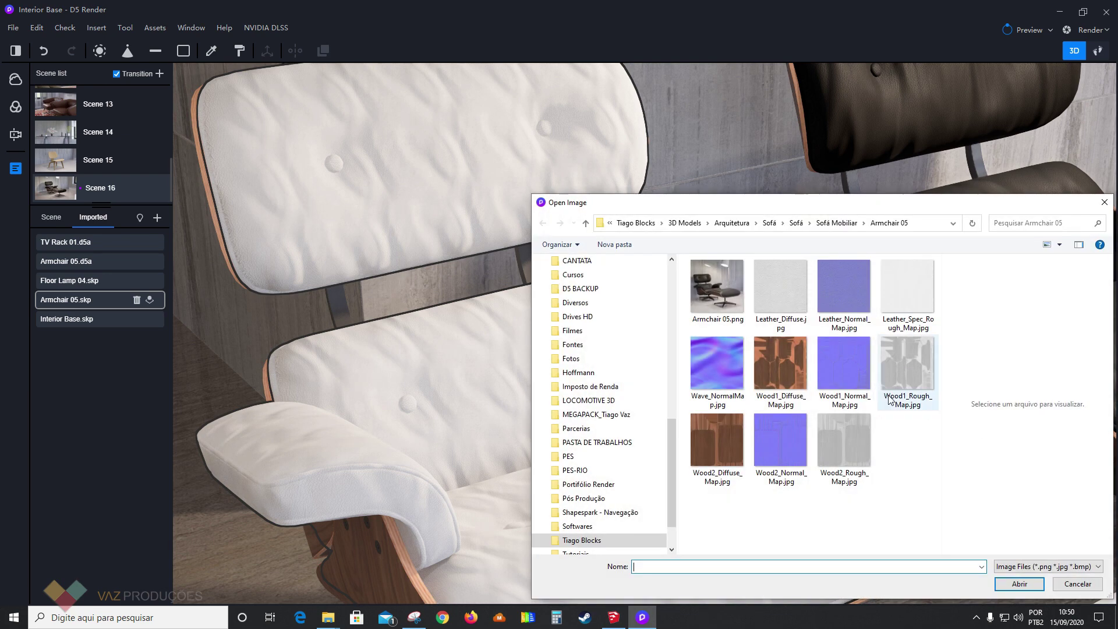
pyautogui.click(914, 324)
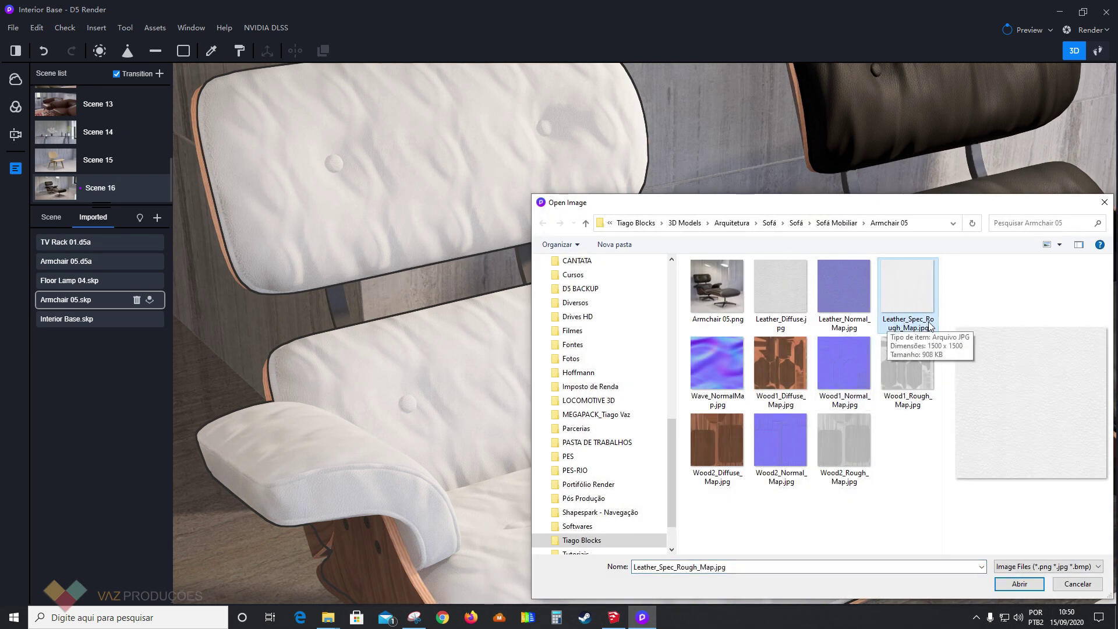
pyautogui.click(1022, 583)
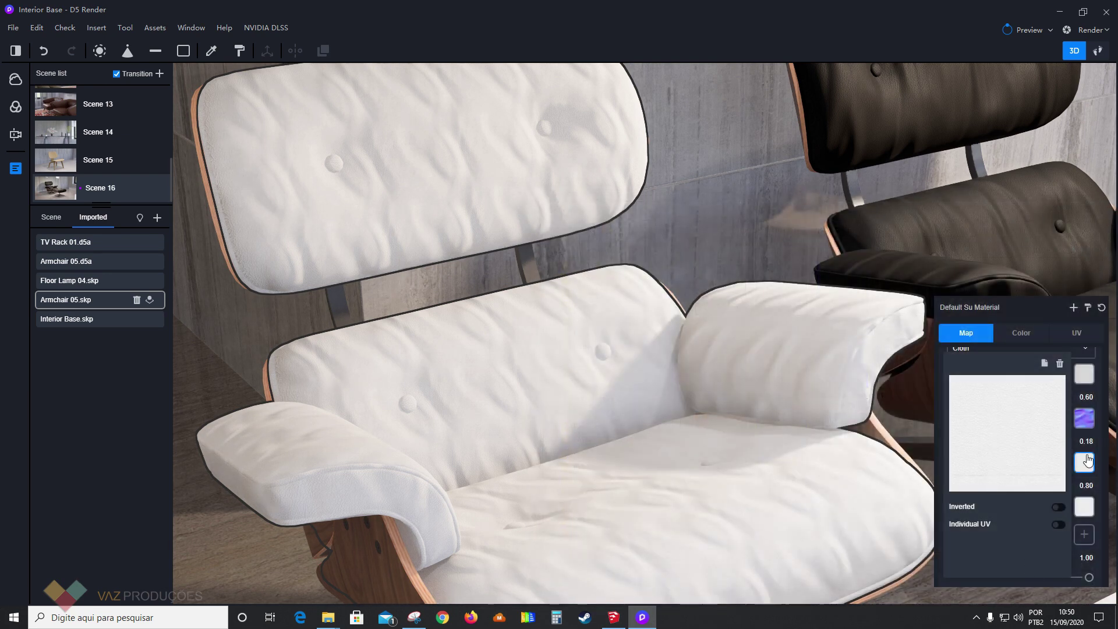
pyautogui.click(1058, 508)
# Lower the upholstery material's falloff to 0.0.
pyautogui.scroll(-1, 1025, 530)
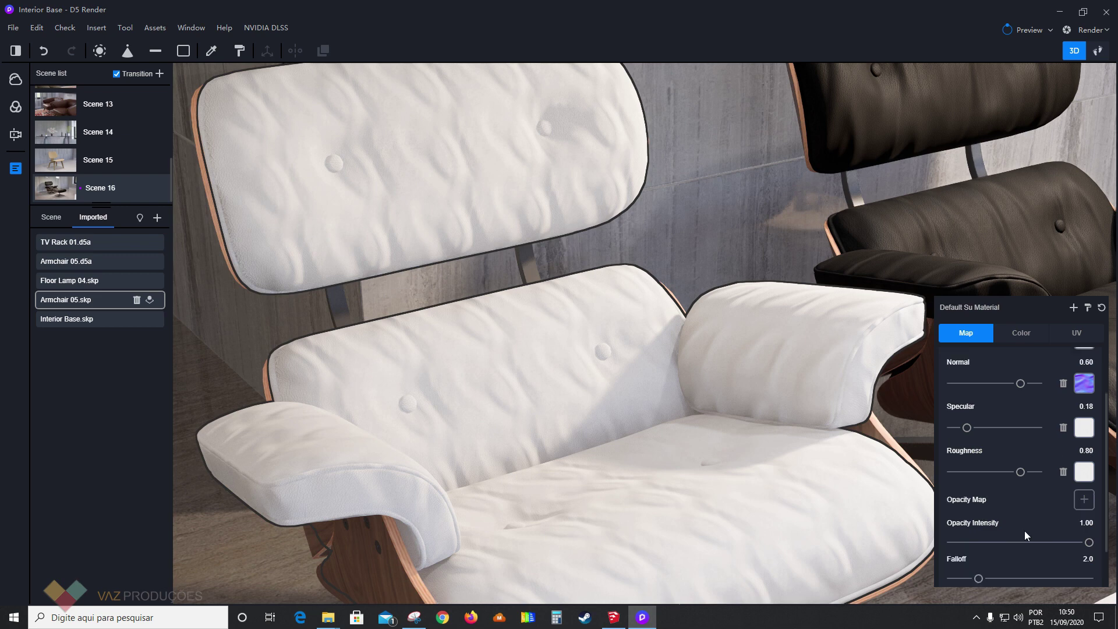
pyautogui.scroll(-1, 1025, 530)
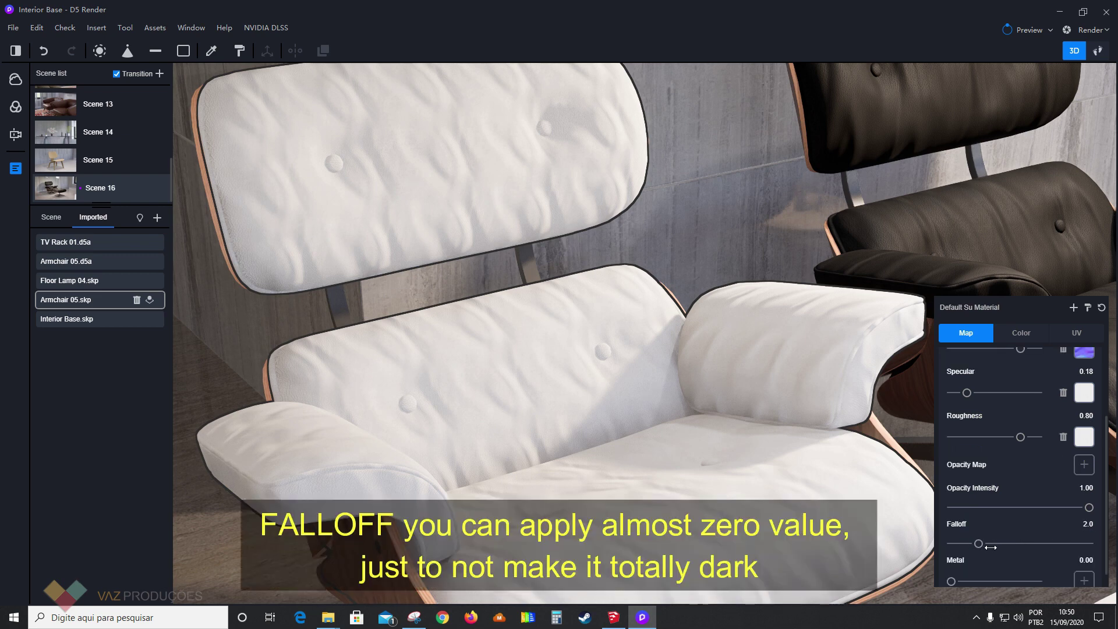
pyautogui.moveTo(991, 548); pyautogui.dragTo(949, 547)
# Darken the upholstery colour by setting its value to 1, and nudge the saturation slightly to activate the colour.
pyautogui.click(1014, 338)
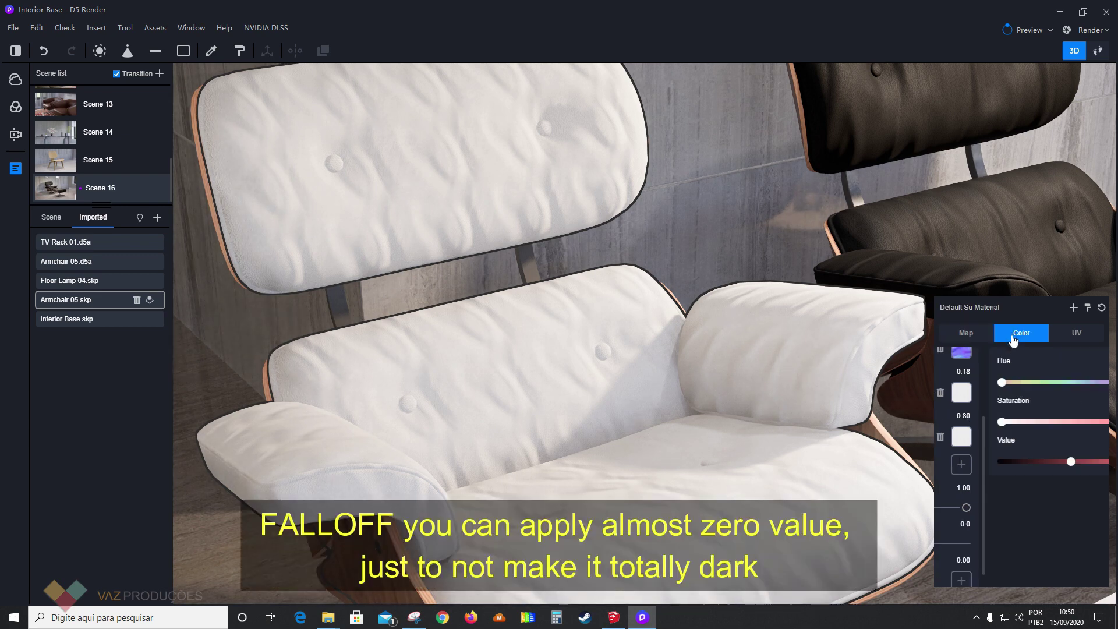
pyautogui.moveTo(1021, 462); pyautogui.dragTo(953, 463)
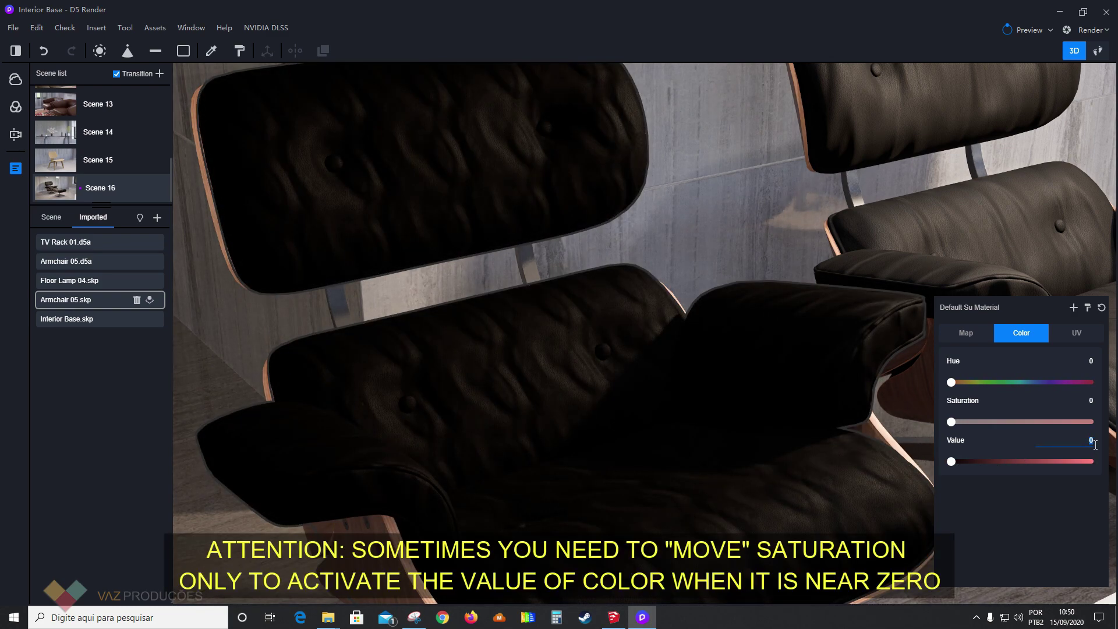
pyautogui.moveTo(708, 408); pyautogui.dragTo(811, 469, button='right')
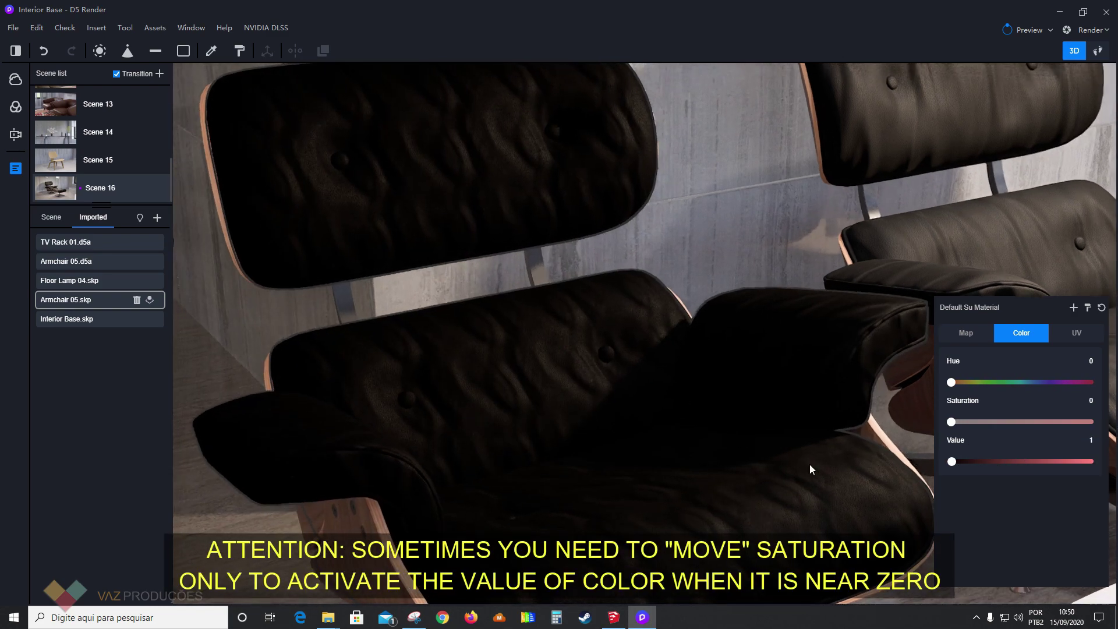
pyautogui.click(965, 332)
pyautogui.click(1016, 334)
pyautogui.click(955, 421)
pyautogui.click(966, 333)
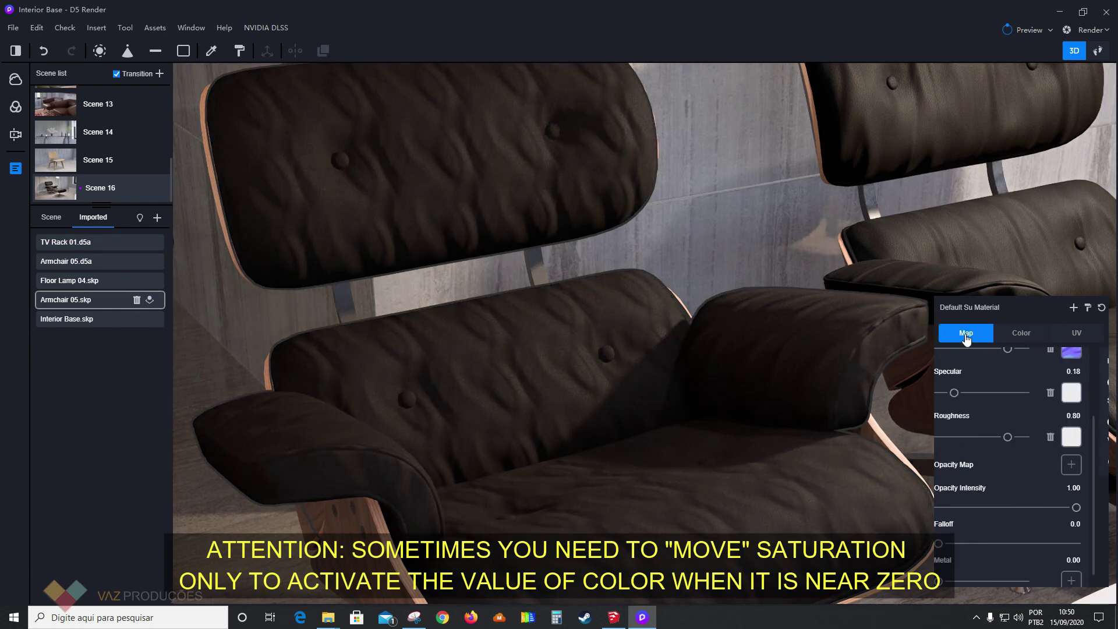
# Pick the armchair's dark upholstery material again and enable individual UV for its wave normal map.
pyautogui.scroll(-5, 502, 371)
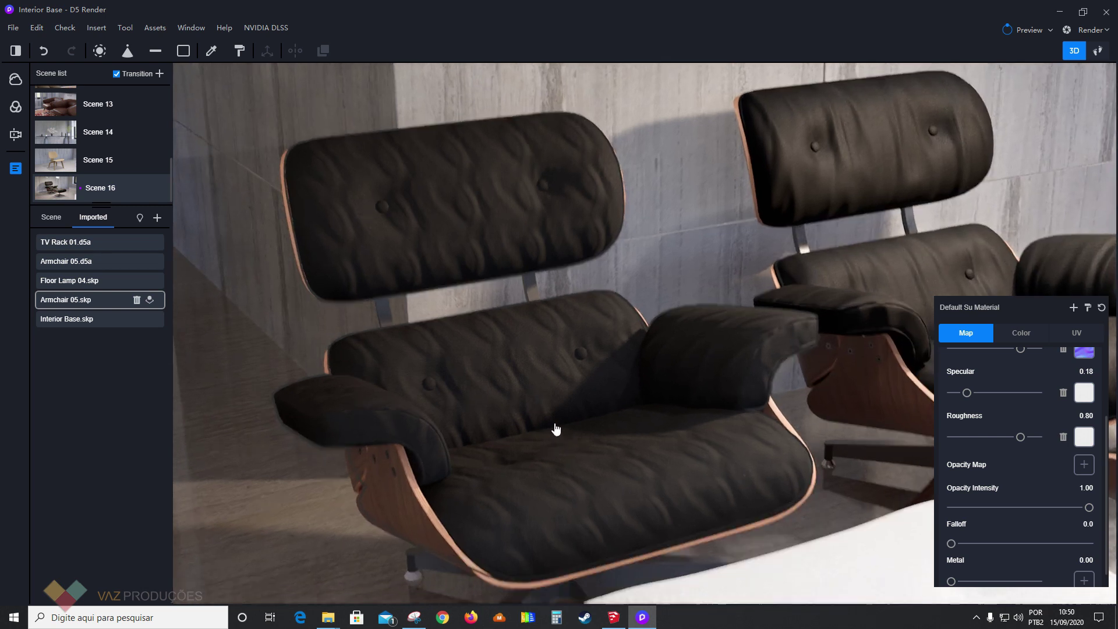
pyautogui.scroll(5, 441, 334)
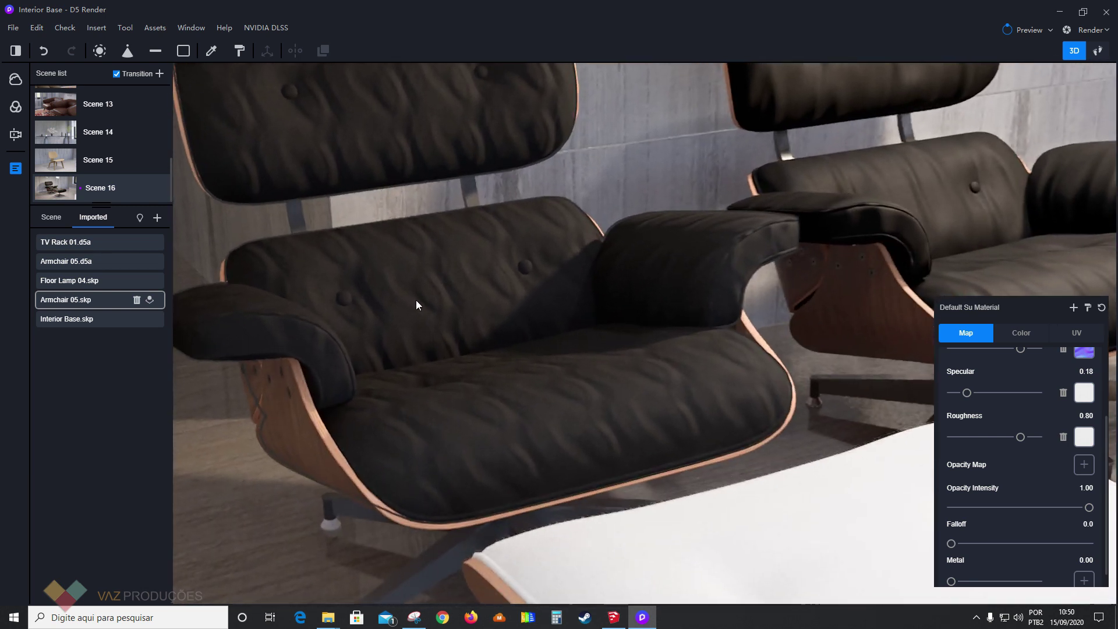
pyautogui.click(212, 51)
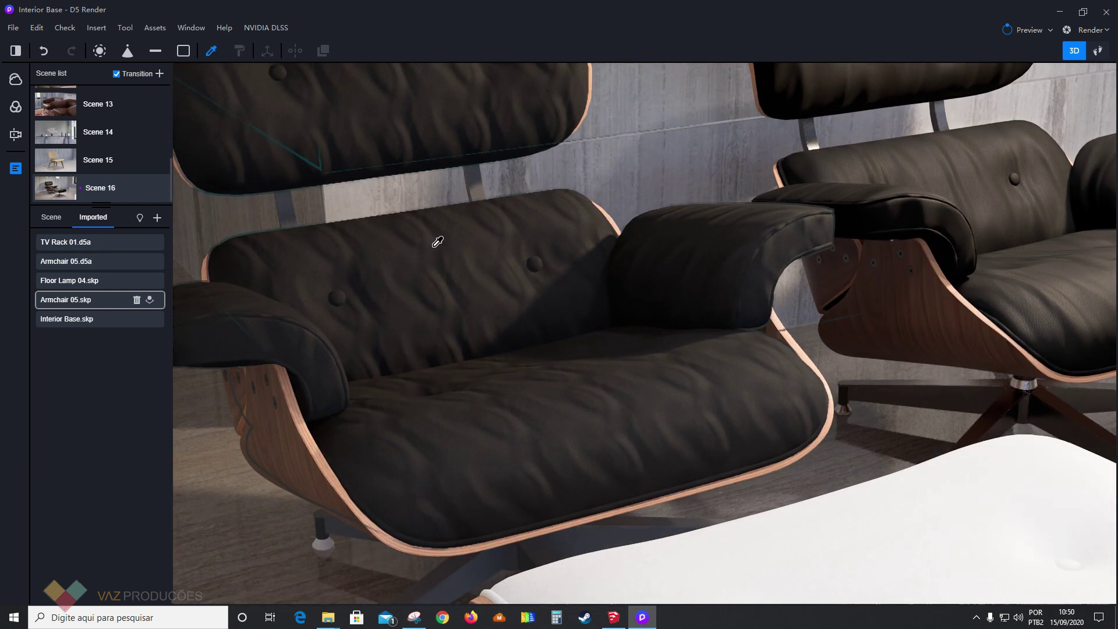
pyautogui.click(549, 304)
pyautogui.scroll(1, 986, 418)
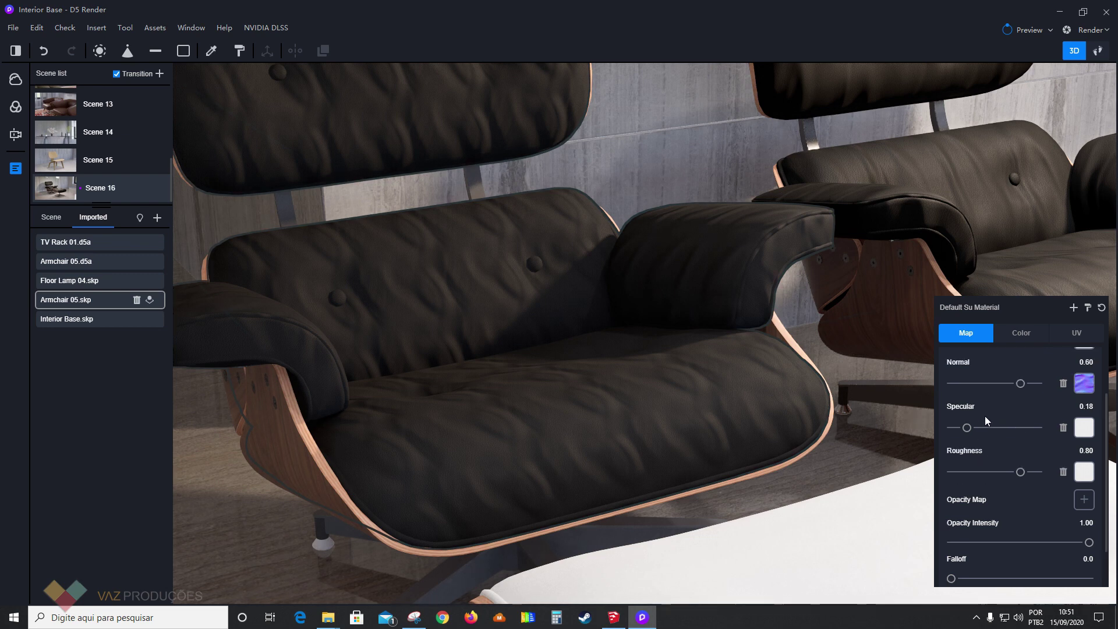
pyautogui.click(1083, 393)
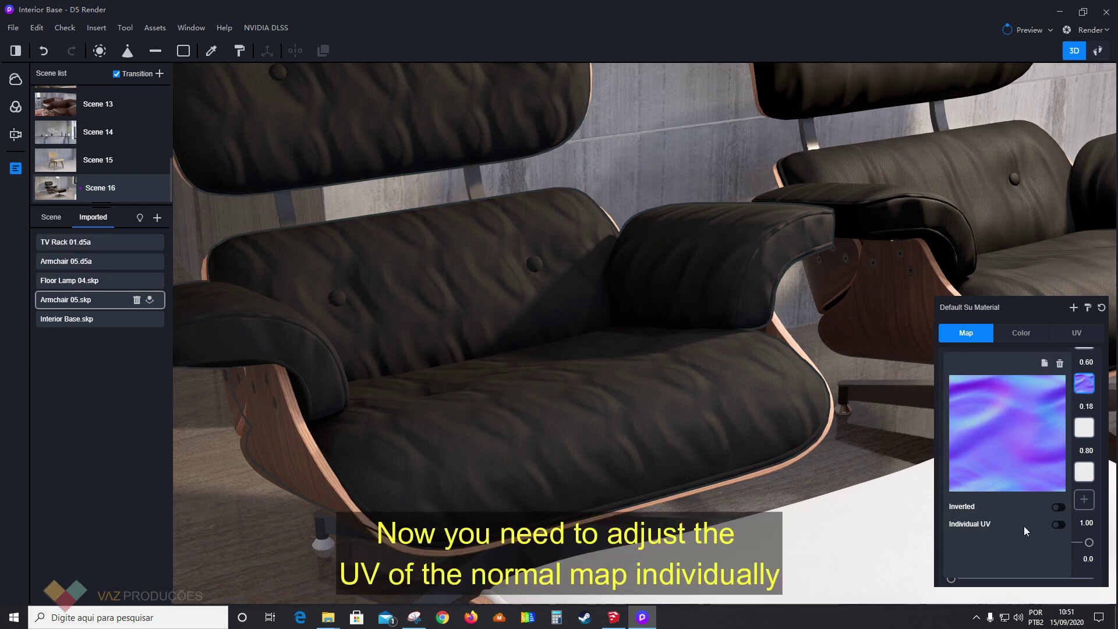
pyautogui.click(1058, 525)
pyautogui.scroll(-2, 1002, 545)
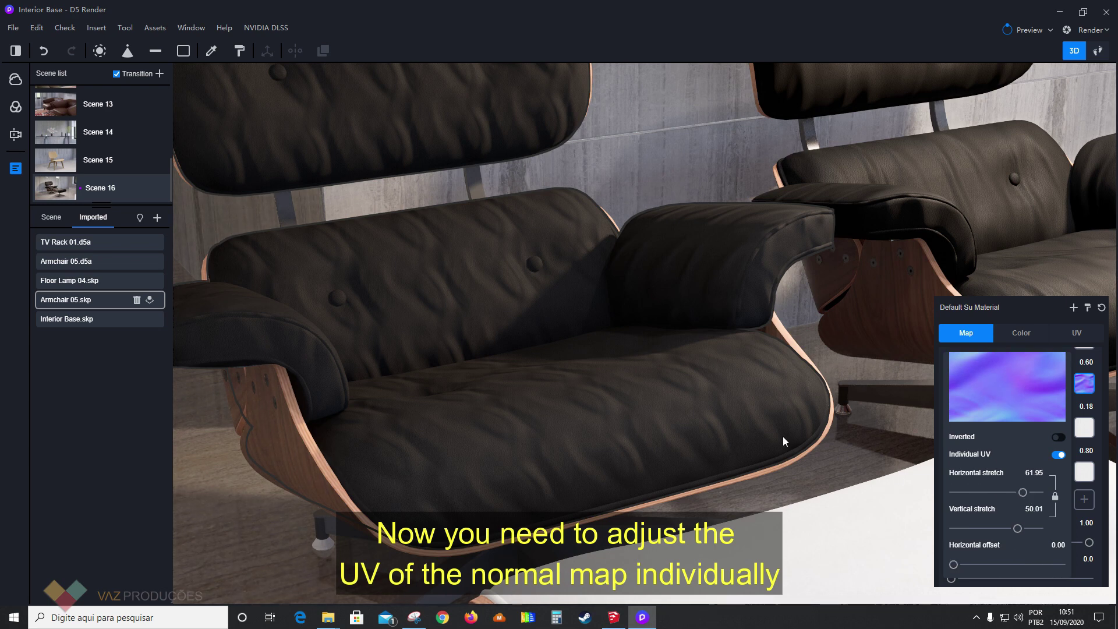
# Set the normal map's individual UV to about 23.04 horizontal stretch and 53.29 vertical stretch.
pyautogui.moveTo(481, 287); pyautogui.dragTo(898, 426, button='right')
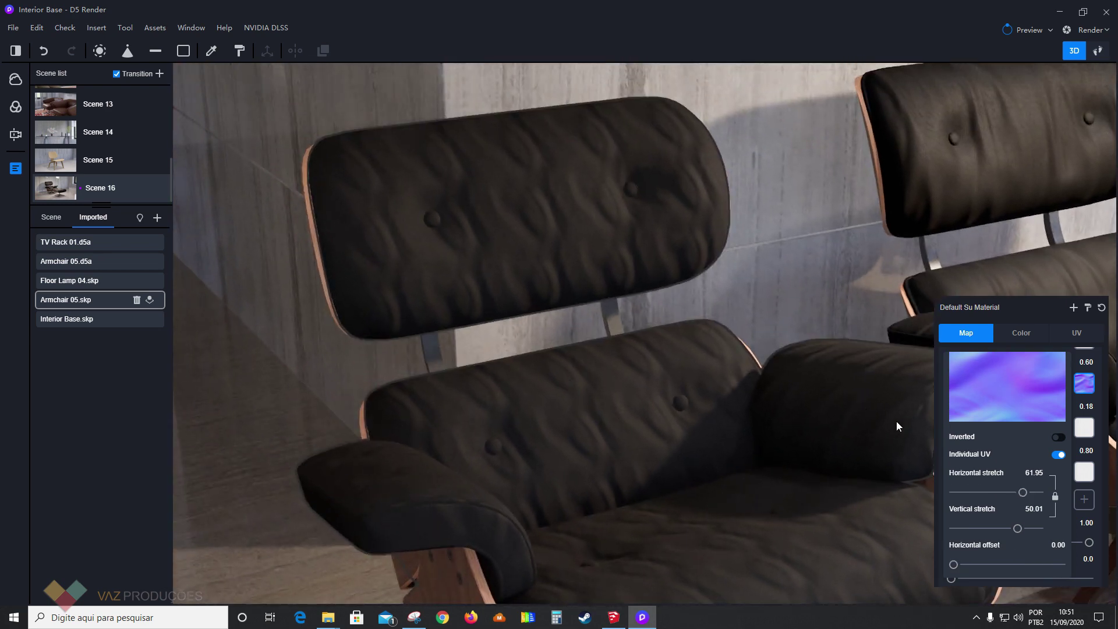
pyautogui.moveTo(1028, 493); pyautogui.dragTo(1011, 495)
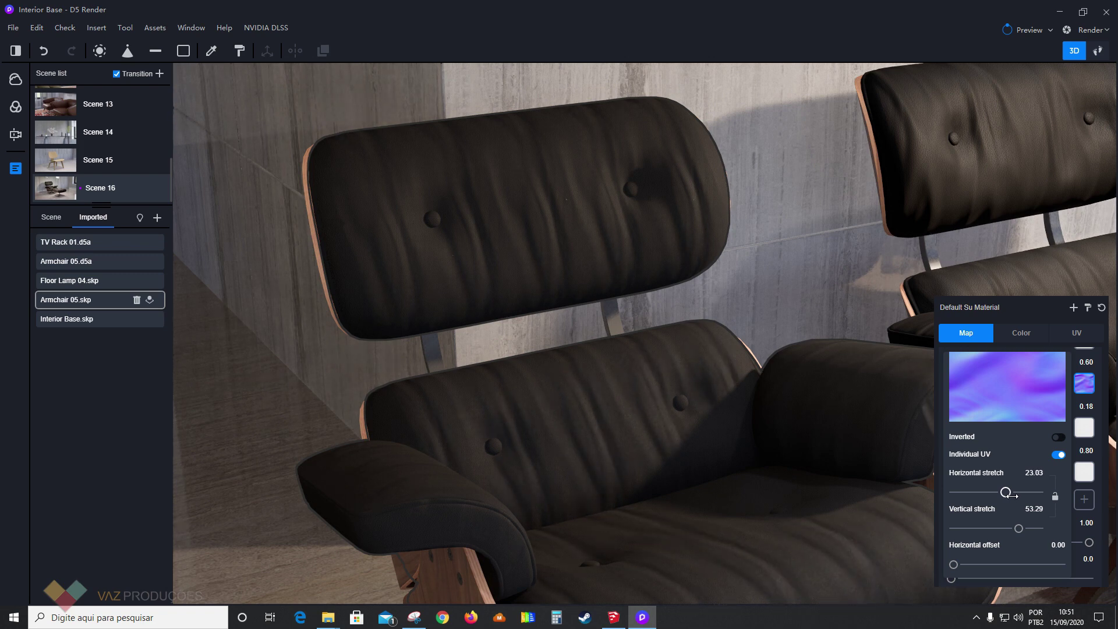
pyautogui.moveTo(571, 439); pyautogui.dragTo(610, 436, button='middle')
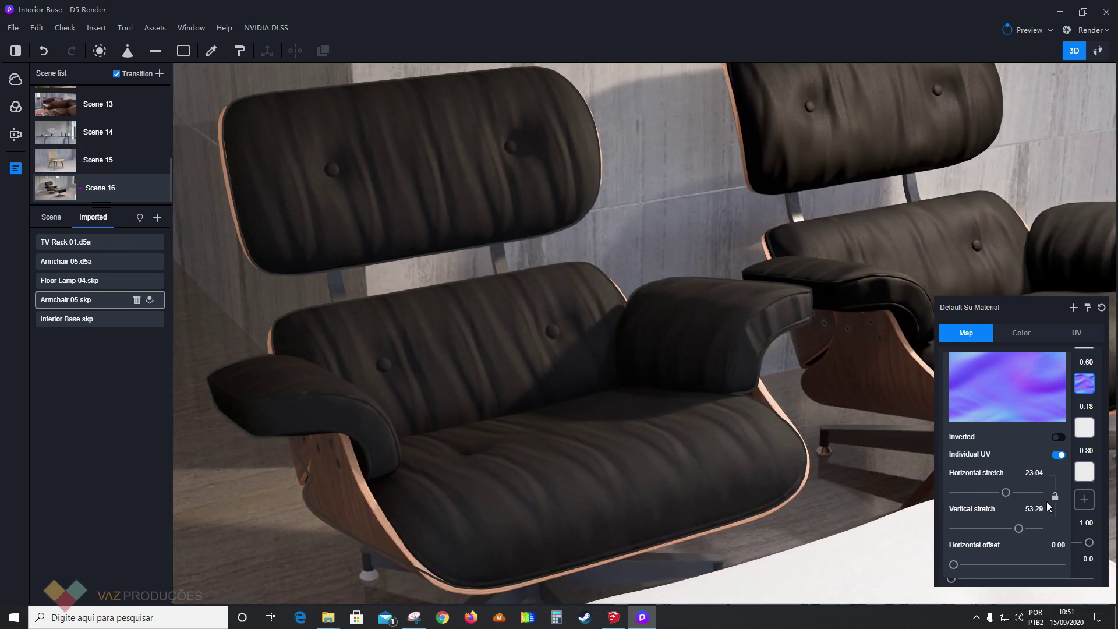
pyautogui.scroll(-2, 617, 471)
pyautogui.moveTo(617, 471); pyautogui.dragTo(519, 443, button='middle')
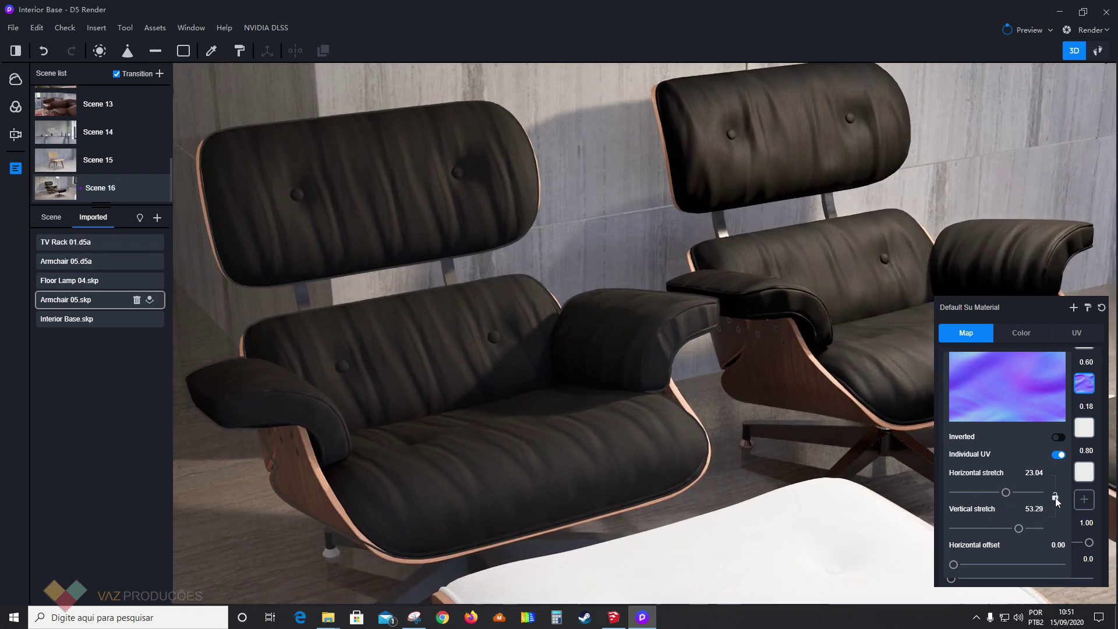
# With the stretch ratio locked, set the normal map's stretch to 12.03 by 27.82 and its offsets to 0.03 horizontal and 0.36 vertical.
pyautogui.scroll(-2, 978, 561)
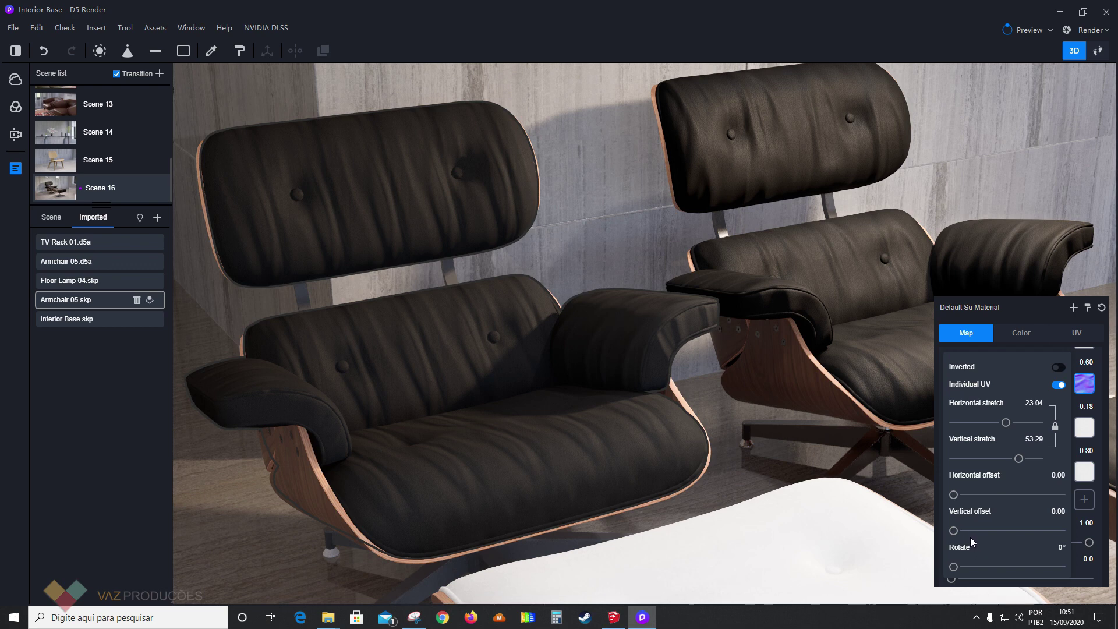
pyautogui.moveTo(963, 530); pyautogui.dragTo(993, 531)
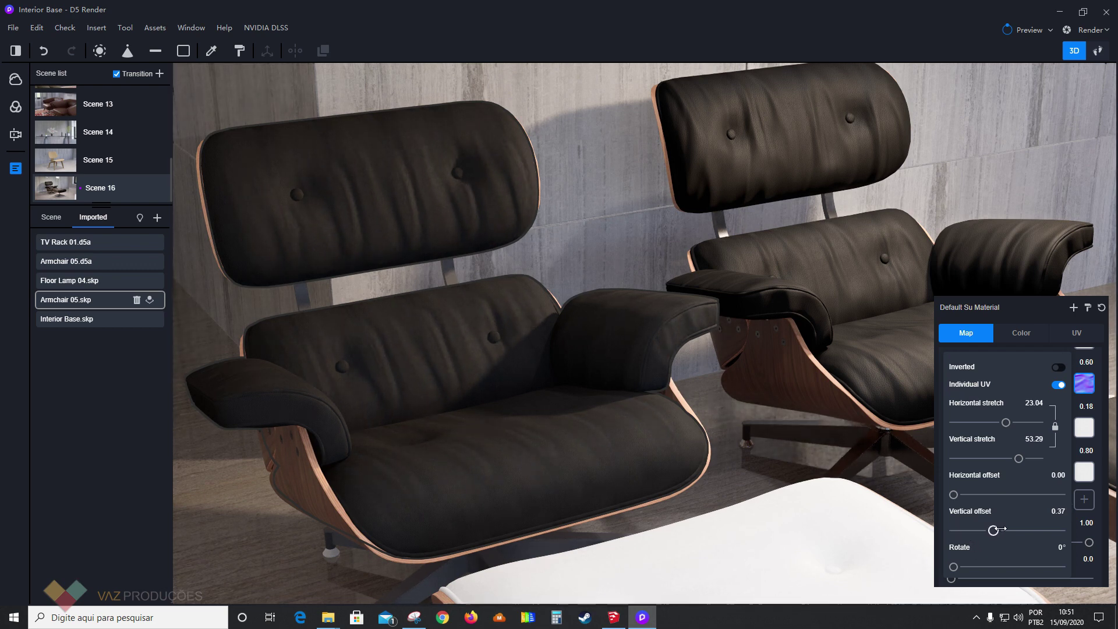
pyautogui.moveTo(1014, 424); pyautogui.dragTo(1006, 424)
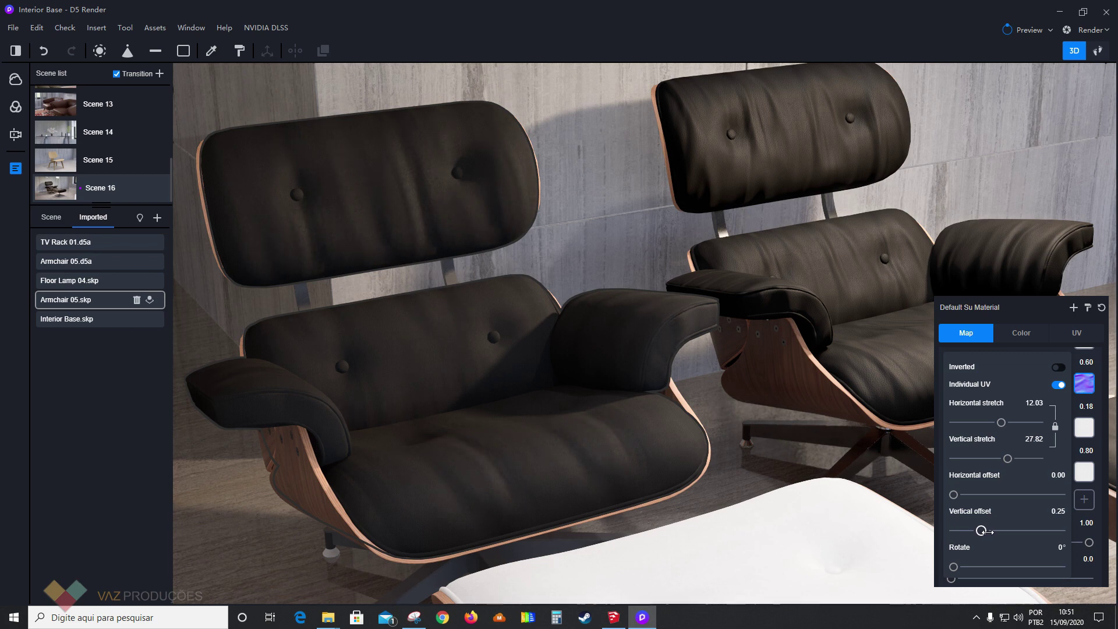
pyautogui.moveTo(959, 497); pyautogui.dragTo(1022, 493)
pyautogui.moveTo(1045, 494); pyautogui.dragTo(957, 495)
pyautogui.moveTo(987, 531)
pyautogui.mouseDown()
pyautogui.moveTo(971, 530)
pyautogui.moveTo(992, 530)
pyautogui.mouseUp()
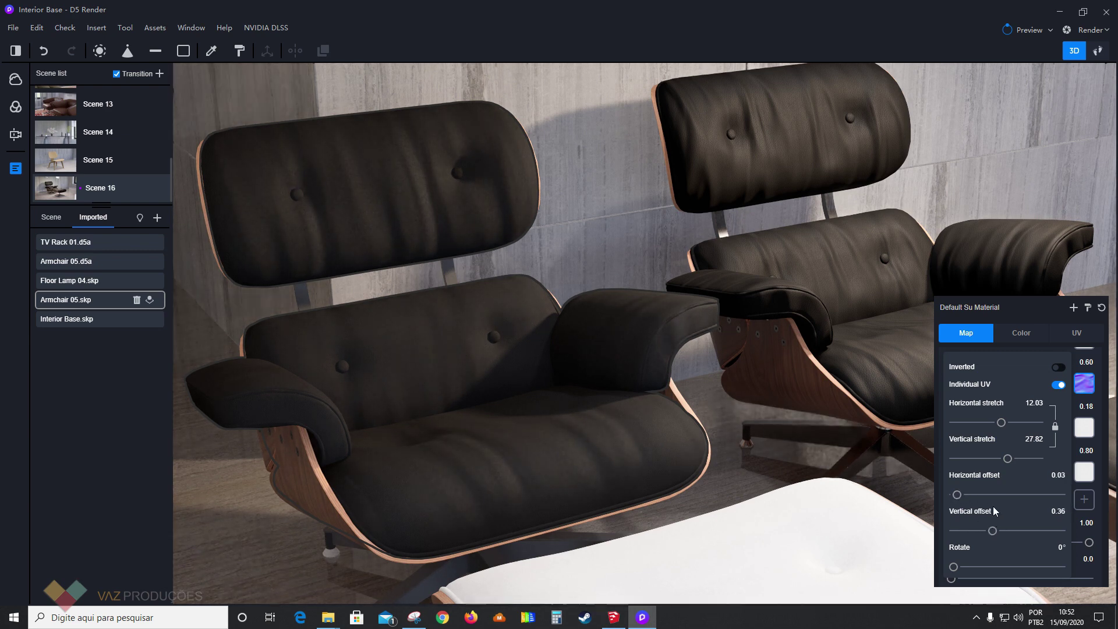
# Set the normal map's locked stretch to 17.53 horizontal and 40.54 vertical.
pyautogui.moveTo(1002, 423); pyautogui.dragTo(1005, 423)
pyautogui.scroll(3, 529, 404)
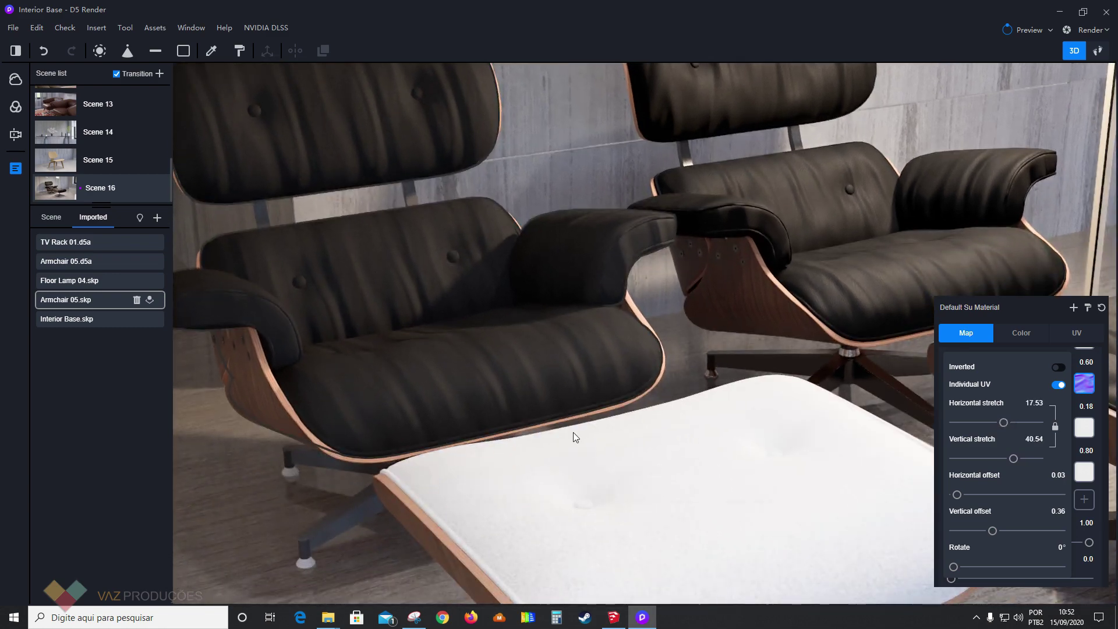
pyautogui.scroll(-4, 573, 436)
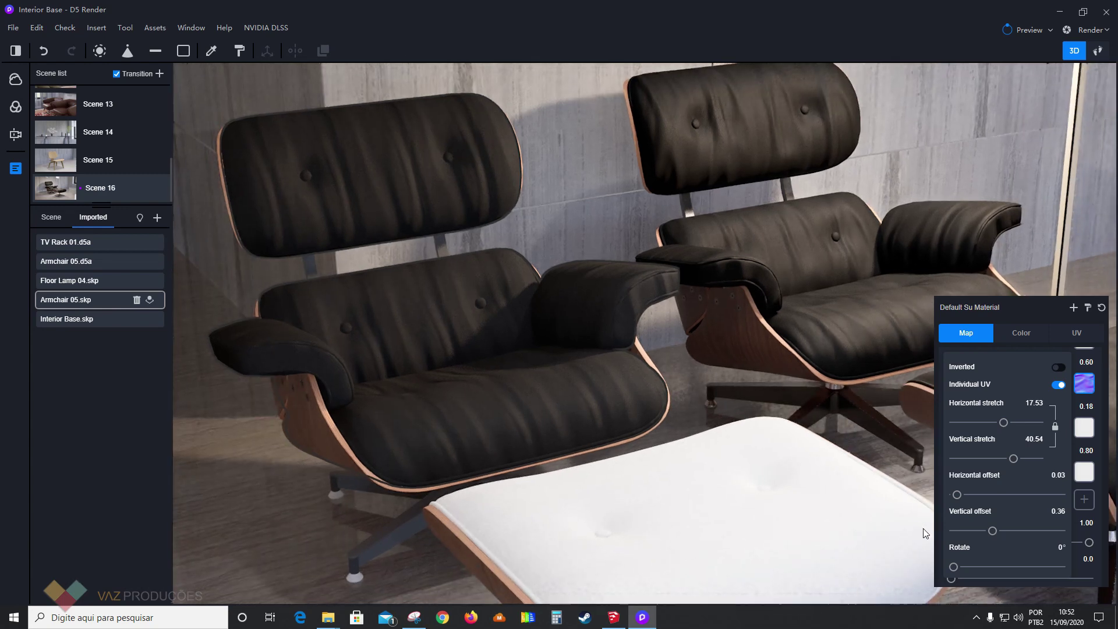
# Raise the upholstery material's metal value to the maximum of 1.00.
pyautogui.moveTo(955, 567); pyautogui.dragTo(1000, 564)
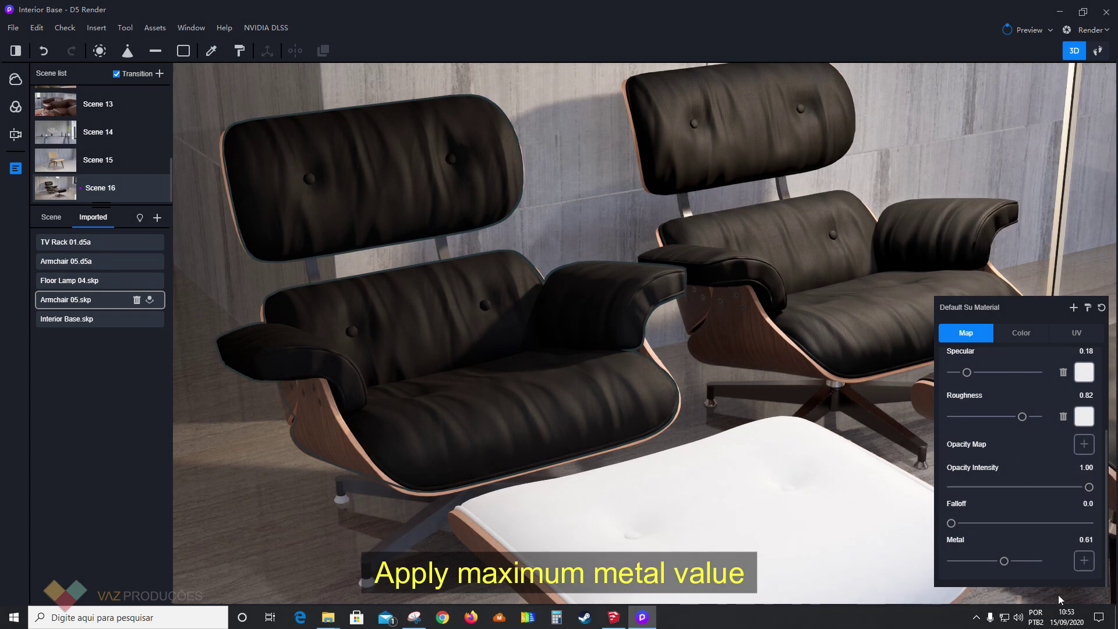
pyautogui.moveTo(1005, 561); pyautogui.dragTo(1037, 561)
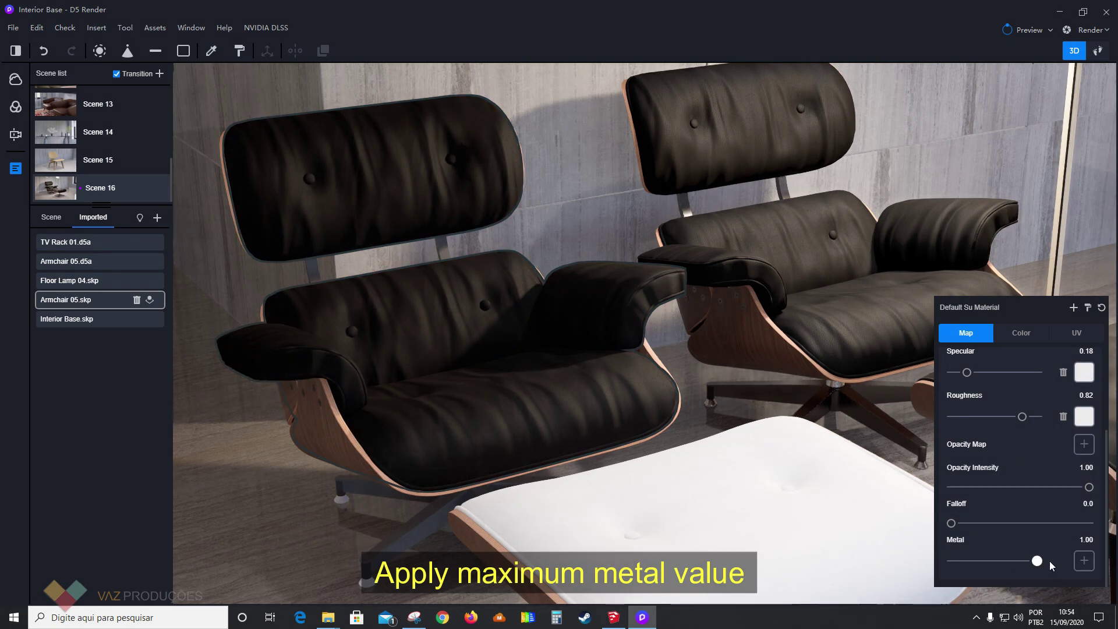
# View both armchairs together and pick the second armchair's upholstery material to compare its settings.
pyautogui.moveTo(540, 323); pyautogui.dragTo(578, 322, button='right')
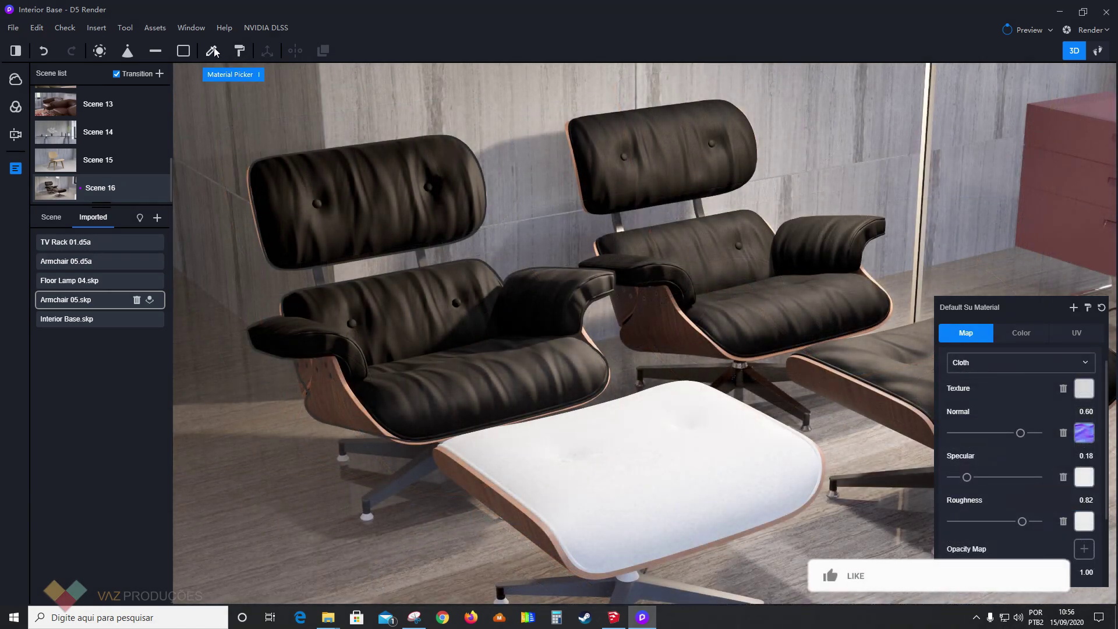
pyautogui.click(211, 51)
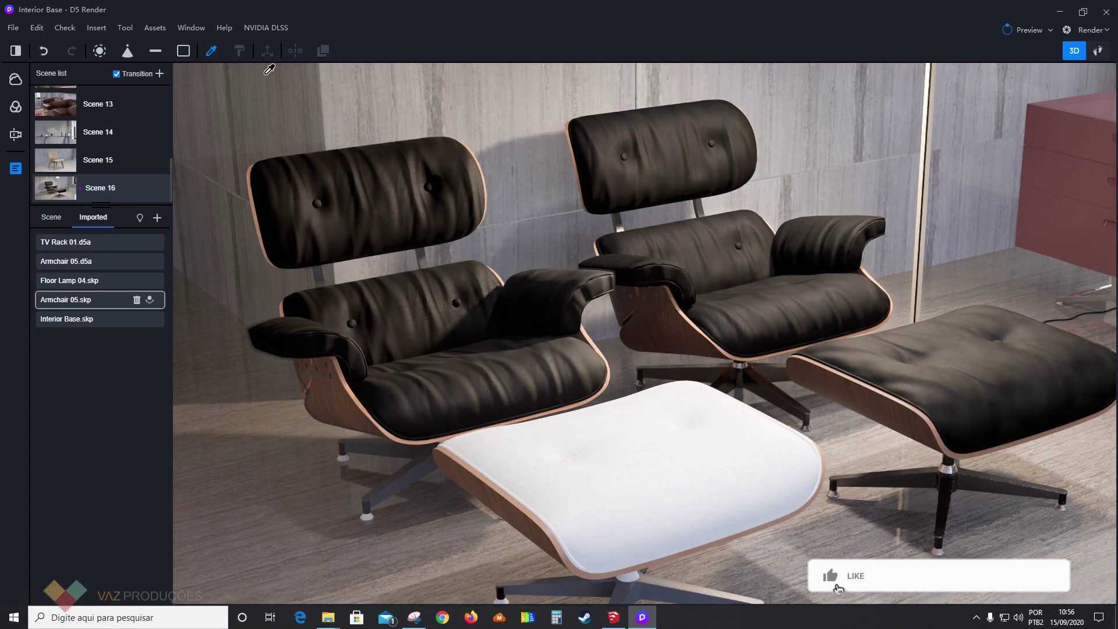
pyautogui.click(655, 169)
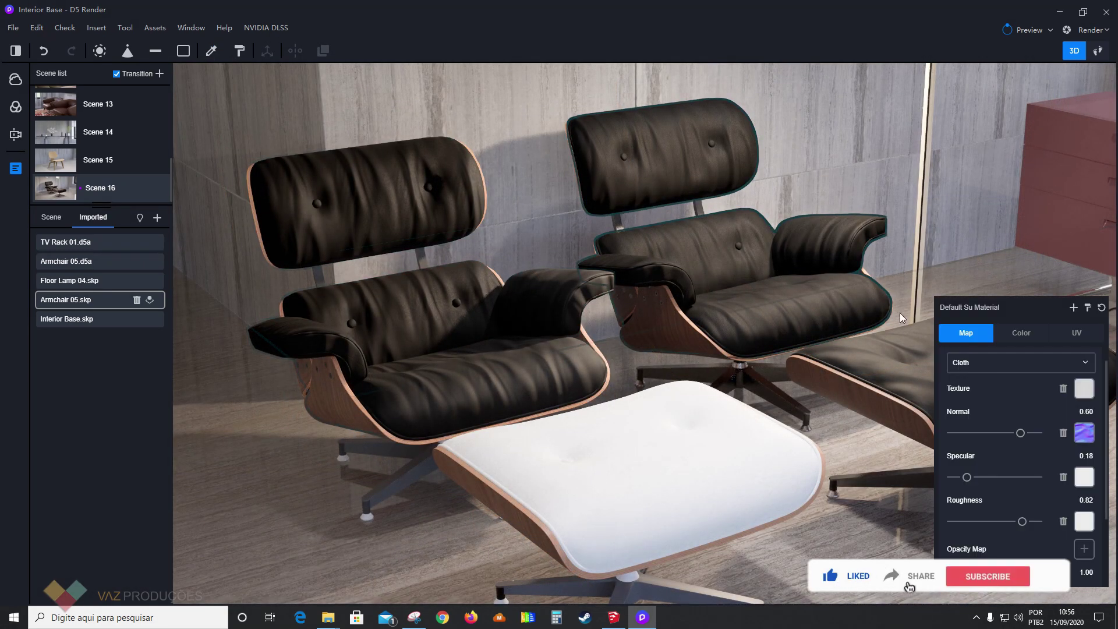
# Apply the picked upholstery material to the nearer armchair's cushions and its white ottoman.
pyautogui.click(399, 229)
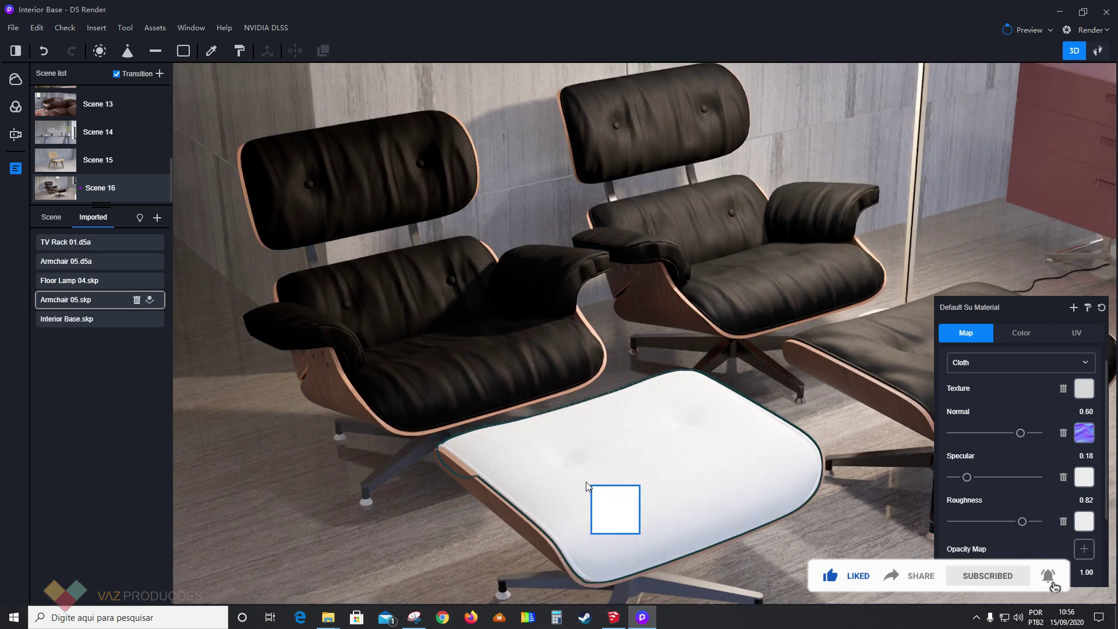
pyautogui.click(586, 481)
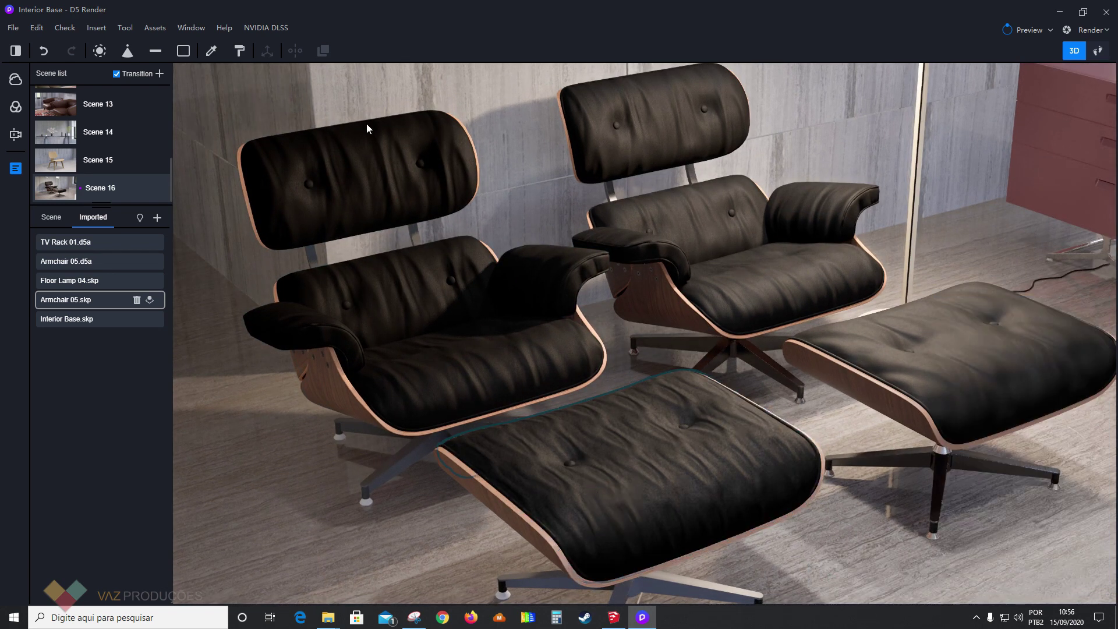
# Pick the nearer ottoman's upholstery material and slightly lower the horizontal stretch of its wavy normal map.
pyautogui.click(212, 51)
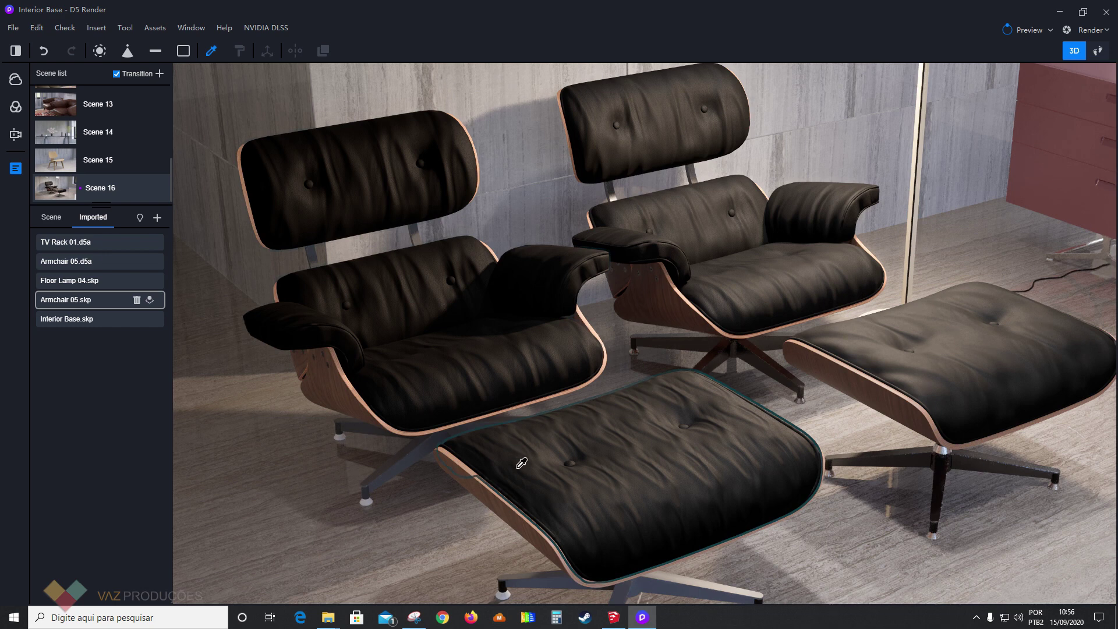
pyautogui.click(672, 462)
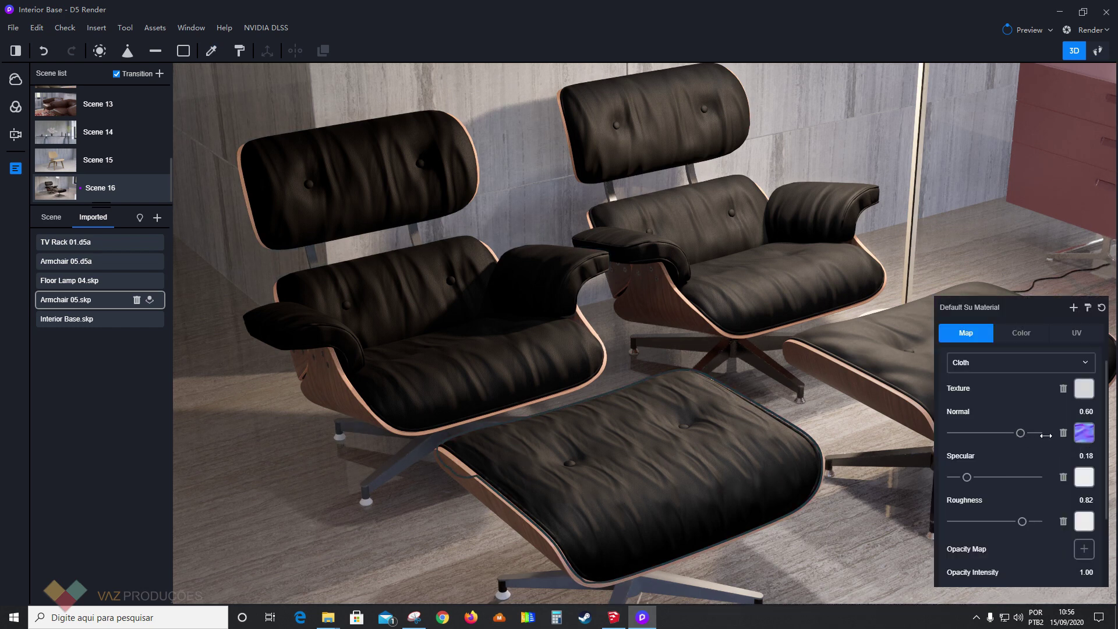
pyautogui.click(1084, 434)
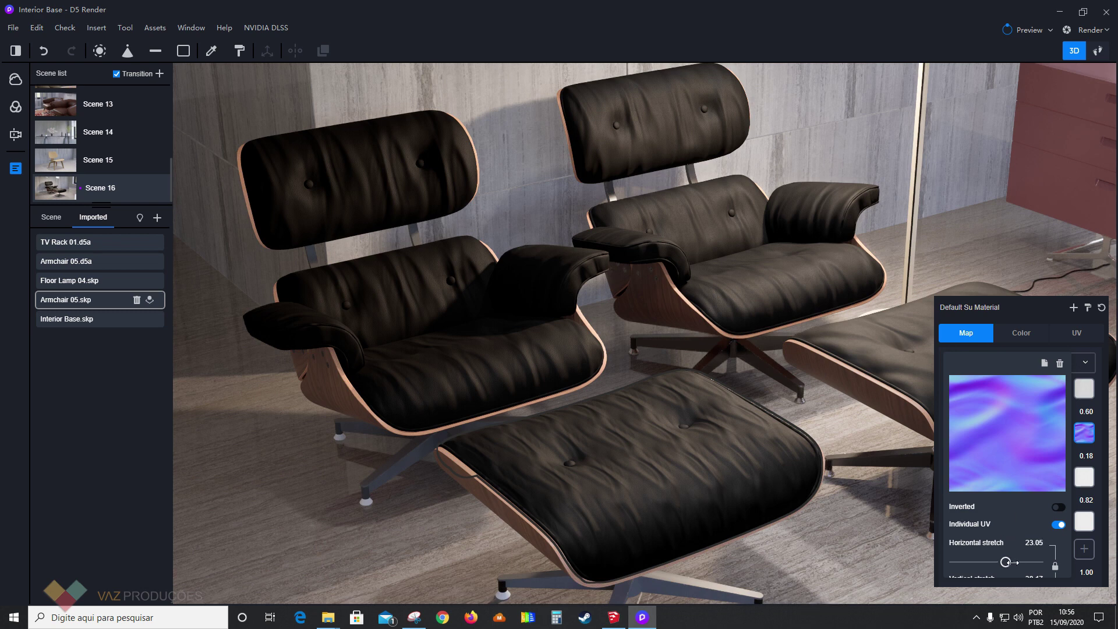
pyautogui.moveTo(1006, 562); pyautogui.dragTo(1001, 562)
pyautogui.moveTo(578, 415); pyautogui.dragTo(462, 306, button='right')
pyautogui.scroll(2, 456, 359)
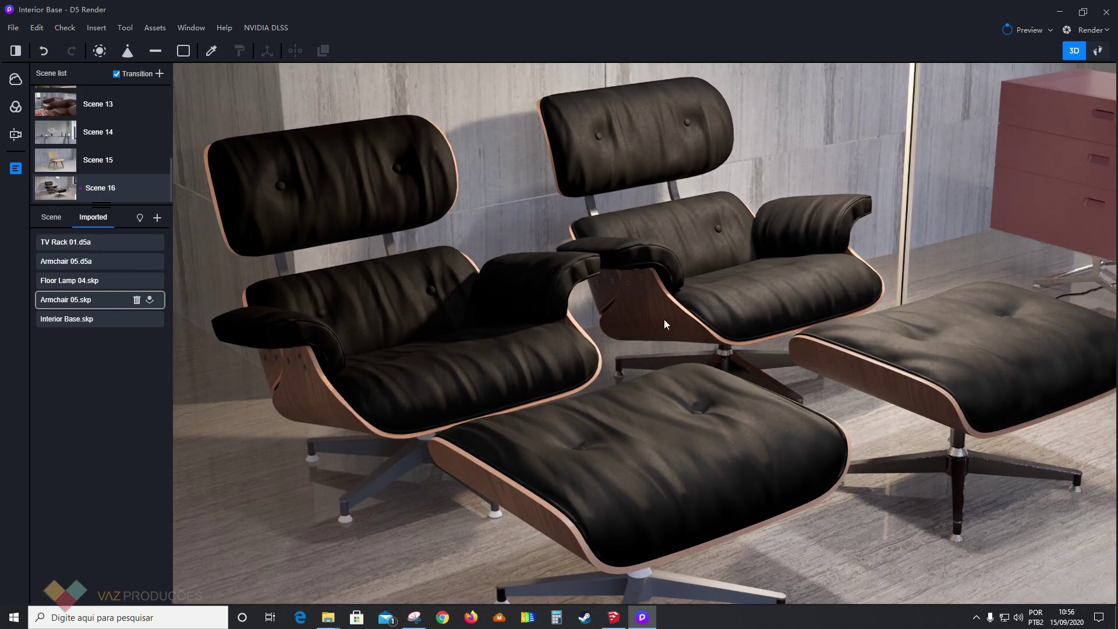
pyautogui.click(665, 318)
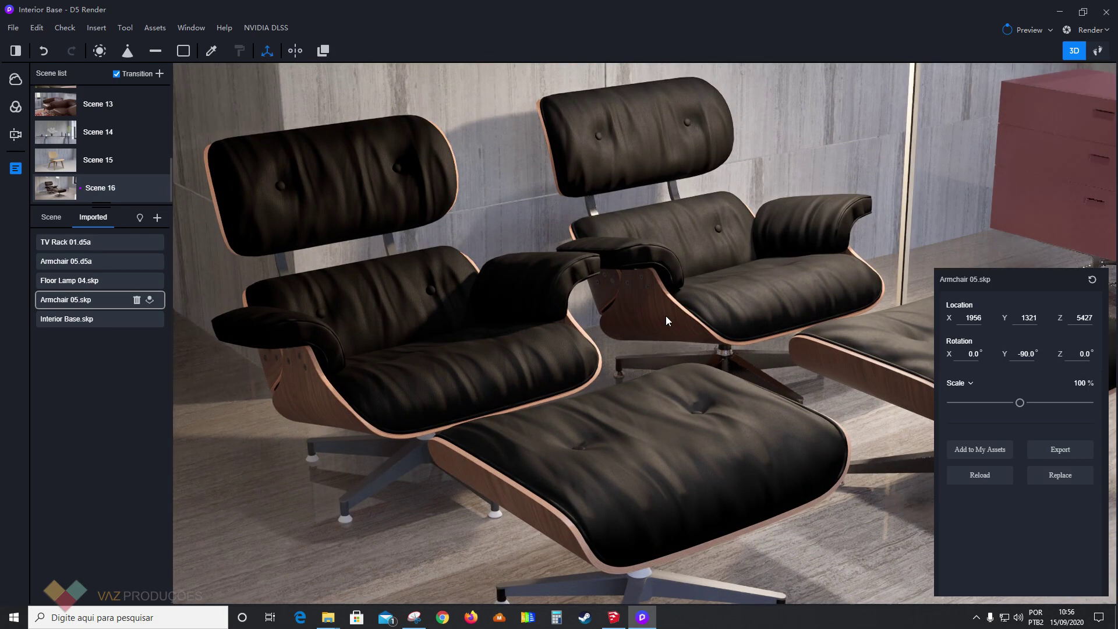
pyautogui.moveTo(751, 431)
pyautogui.mouseDown()
pyautogui.moveTo(914, 350)
pyautogui.moveTo(753, 426)
pyautogui.mouseUp()
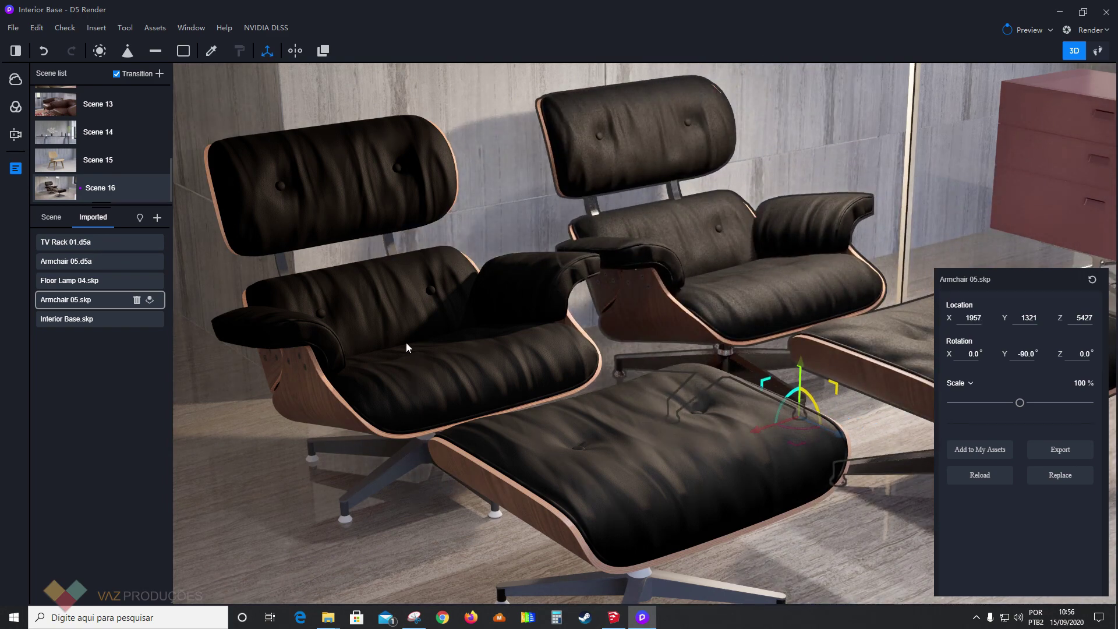
pyautogui.hotkey('ctrl', 'z')
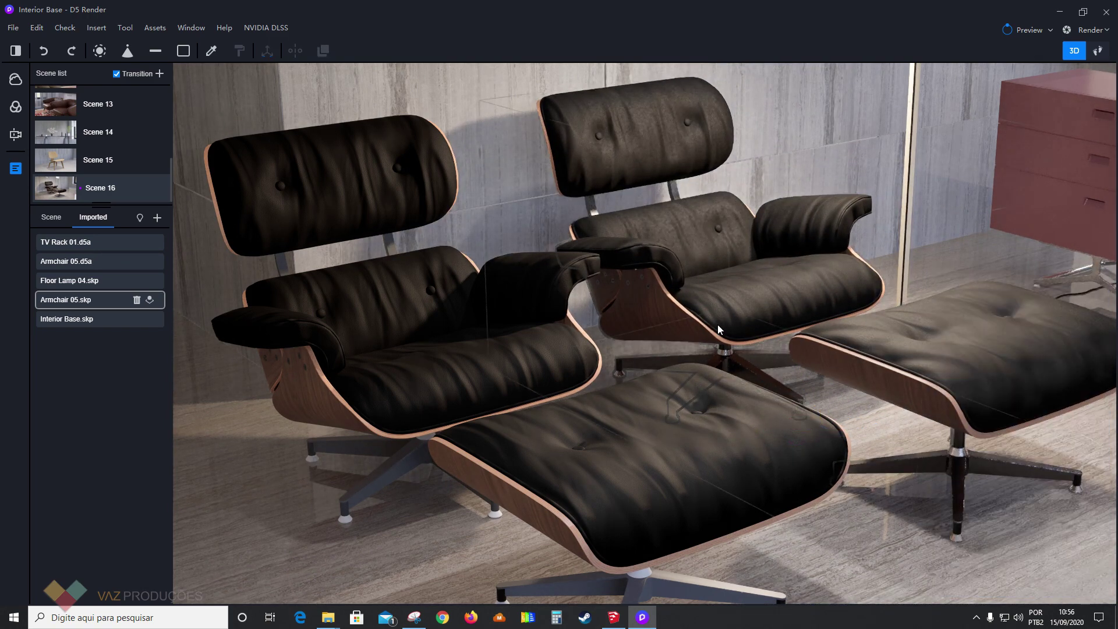
# Hide the rear comparison armchair and move the remaining Armchair 05 along the X axis to 1820.
pyautogui.click(50, 217)
pyautogui.click(141, 369)
pyautogui.click(352, 420)
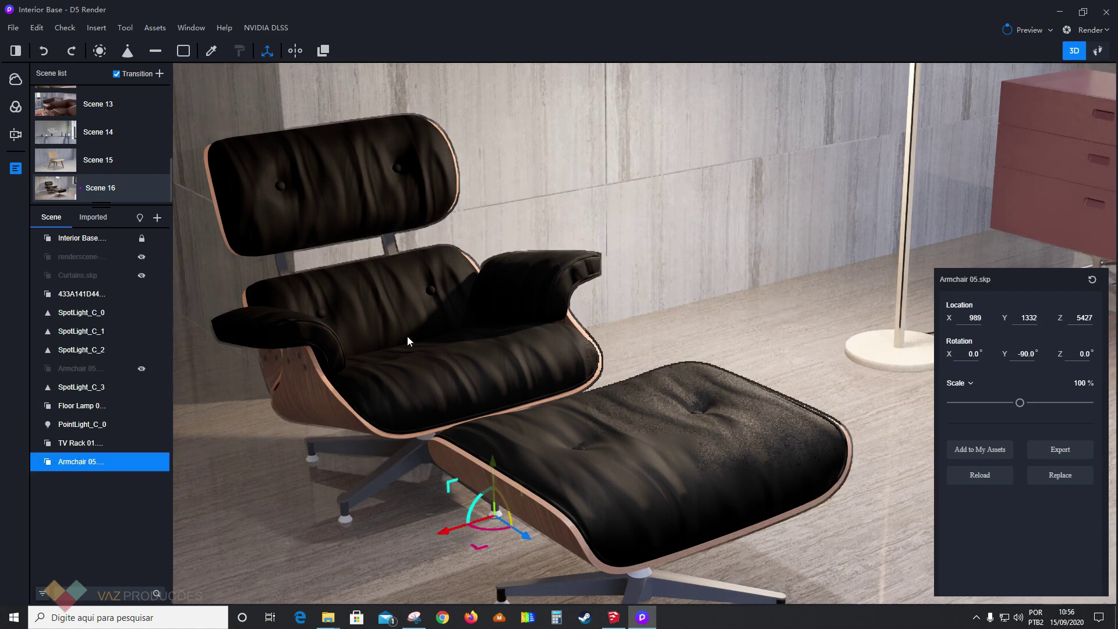
pyautogui.moveTo(444, 537); pyautogui.dragTo(723, 419)
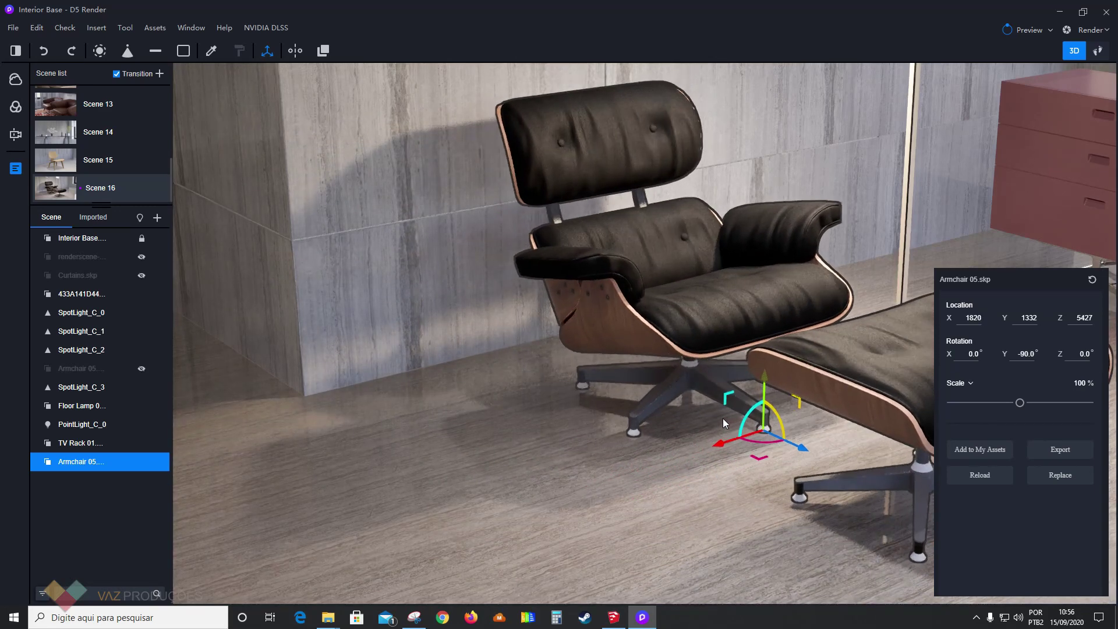
pyautogui.click(526, 207)
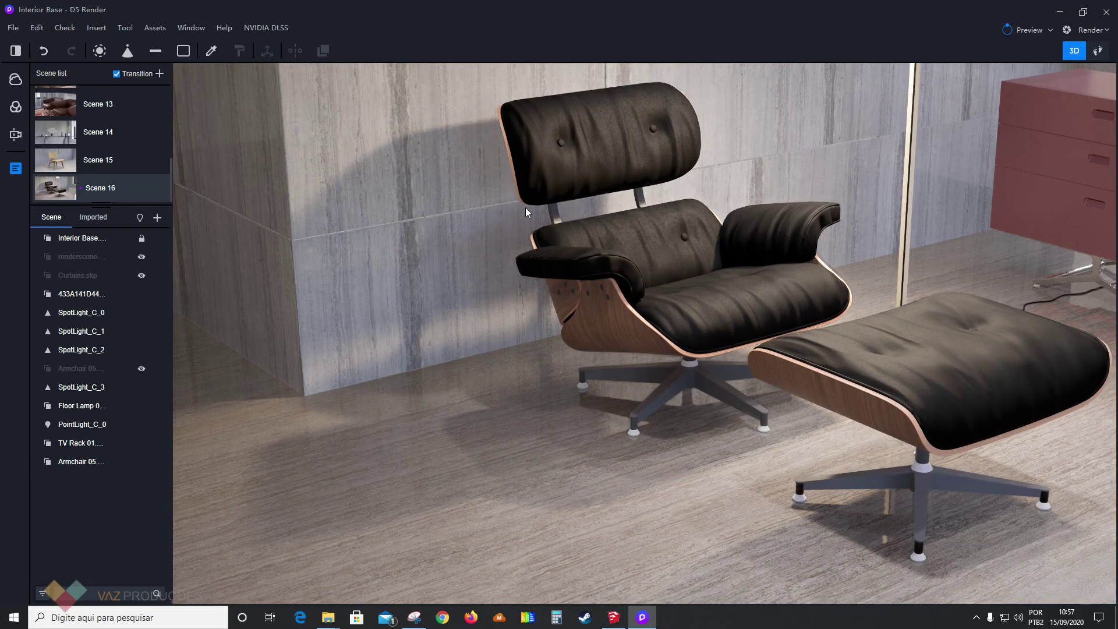
# Return to the saved Scene 16 view to examine the finished armchair and ottoman.
pyautogui.click(100, 191)
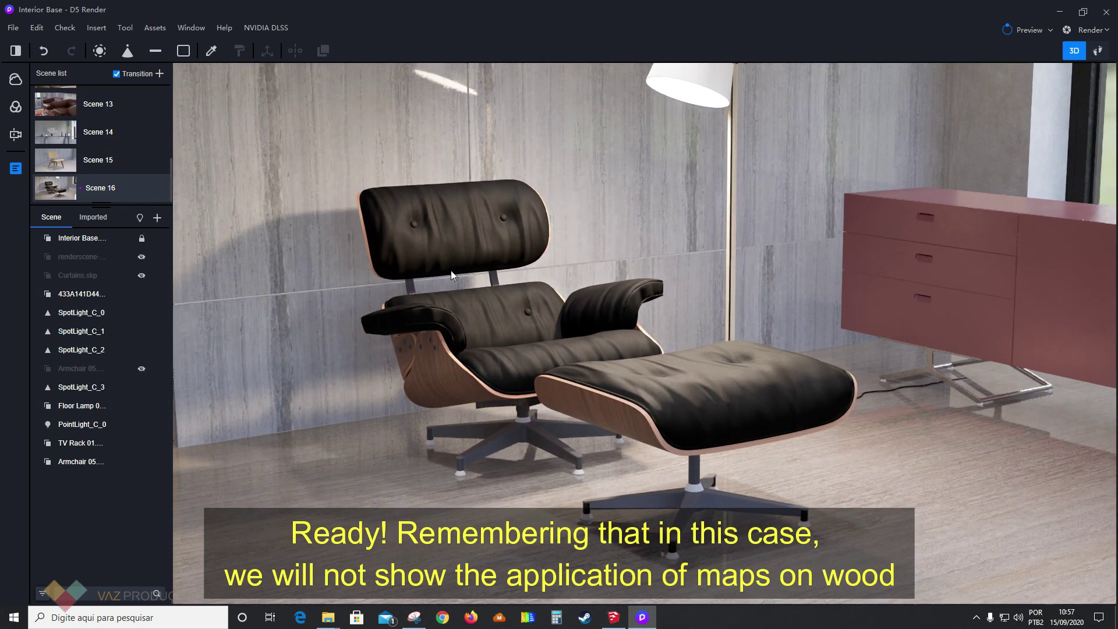
pyautogui.click(450, 242)
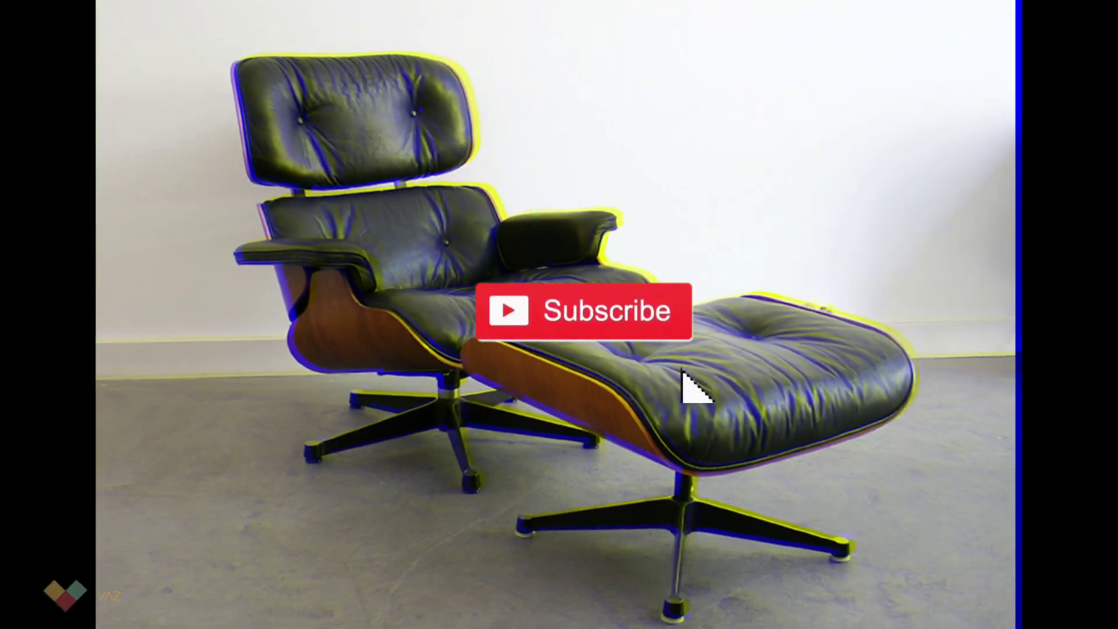